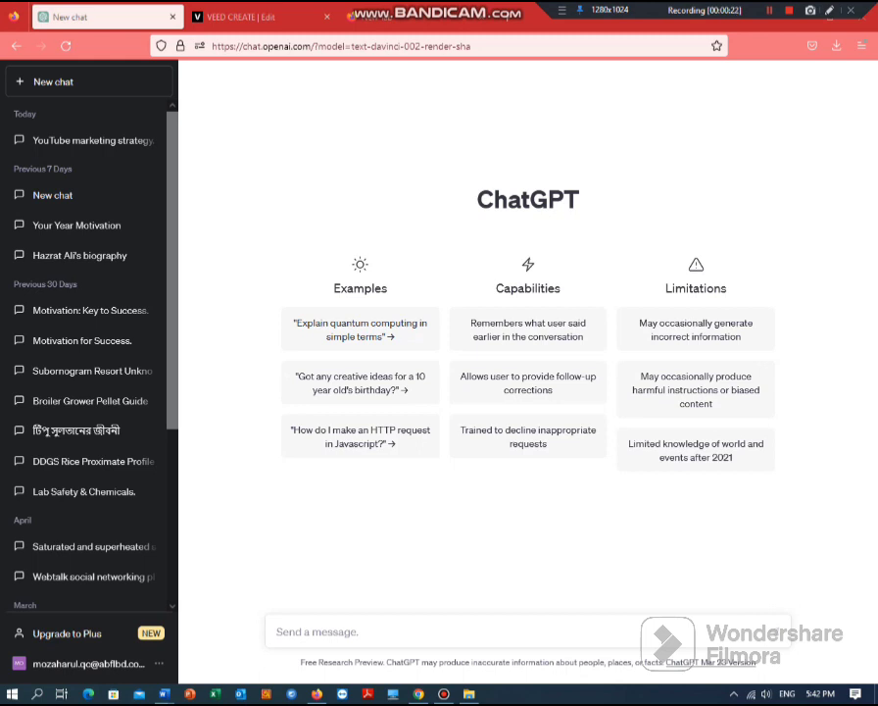
# Step: Bring the 'Titles' Word notes on making income with ChatGPT on YouTube to the front
pyautogui.moveTo(163, 693)
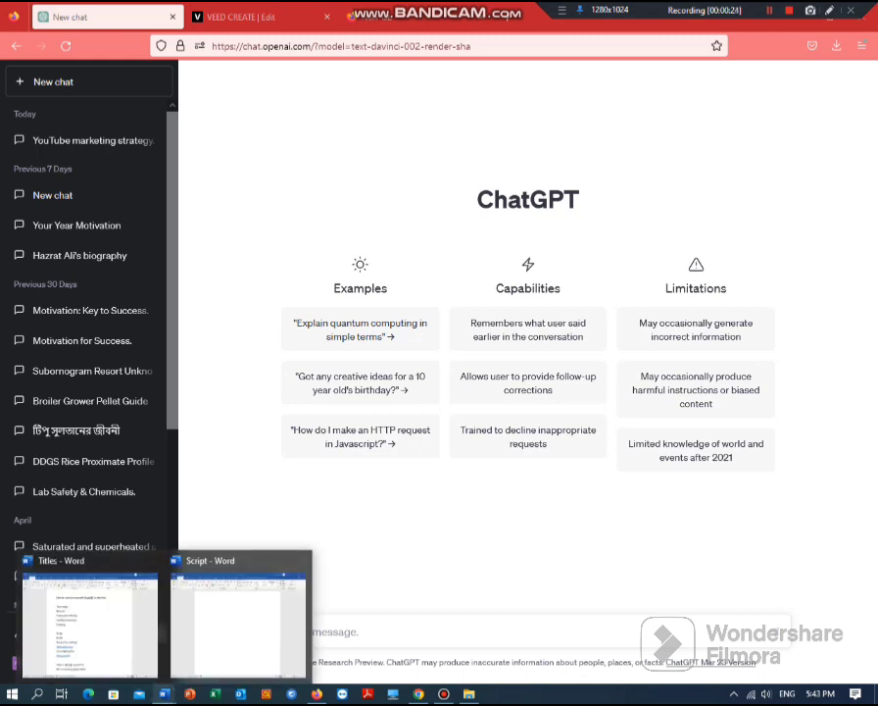
pyautogui.click(90, 617)
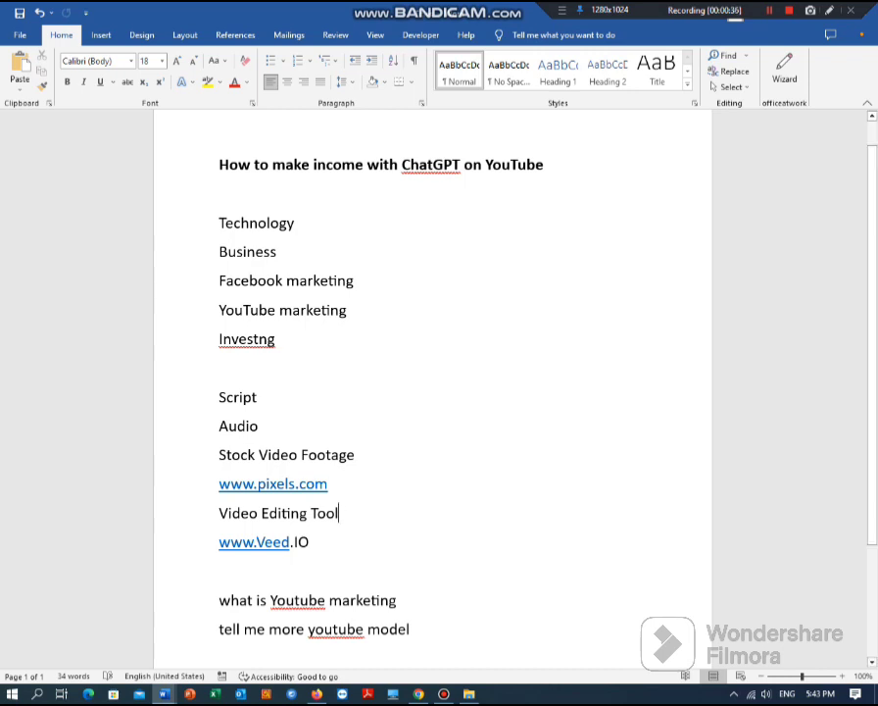
# Step: Select 'Script' in the Word notes, then return to the empty ChatGPT chat in Firefox
pyautogui.doubleClick(237, 396)
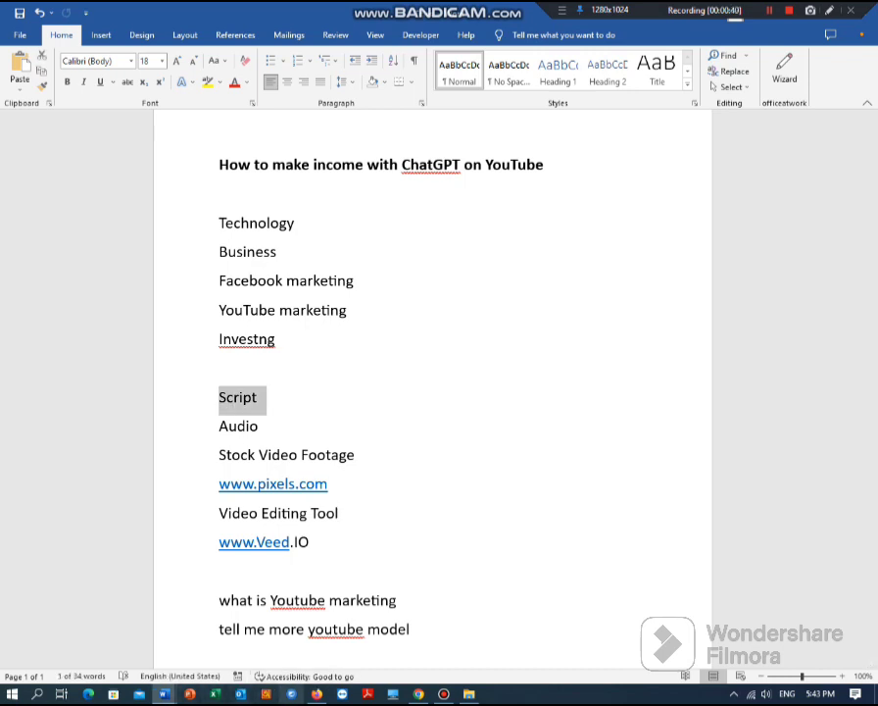
pyautogui.click(316, 694)
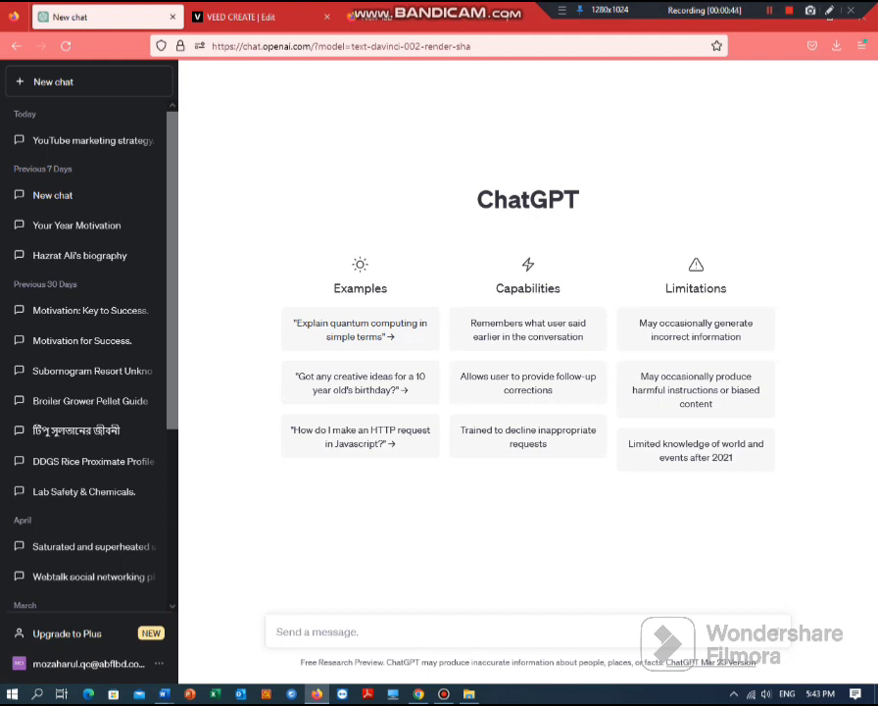
# Step: Ask ChatGPT 'what is youtube narketin', then bring the Titles Word notes forward
pyautogui.write('youtube')
pyautogui.press('BackSpace')
pyautogui.press('BackSpace')
pyautogui.press('BackSpace')
pyautogui.press('BackSpace')
pyautogui.press('BackSpace')
pyautogui.press('BackSpace')
pyautogui.press('BackSpace')
pyautogui.write('what is')
pyautogui.write(' u')
pyautogui.press('BackSpace')
pyautogui.write('y')
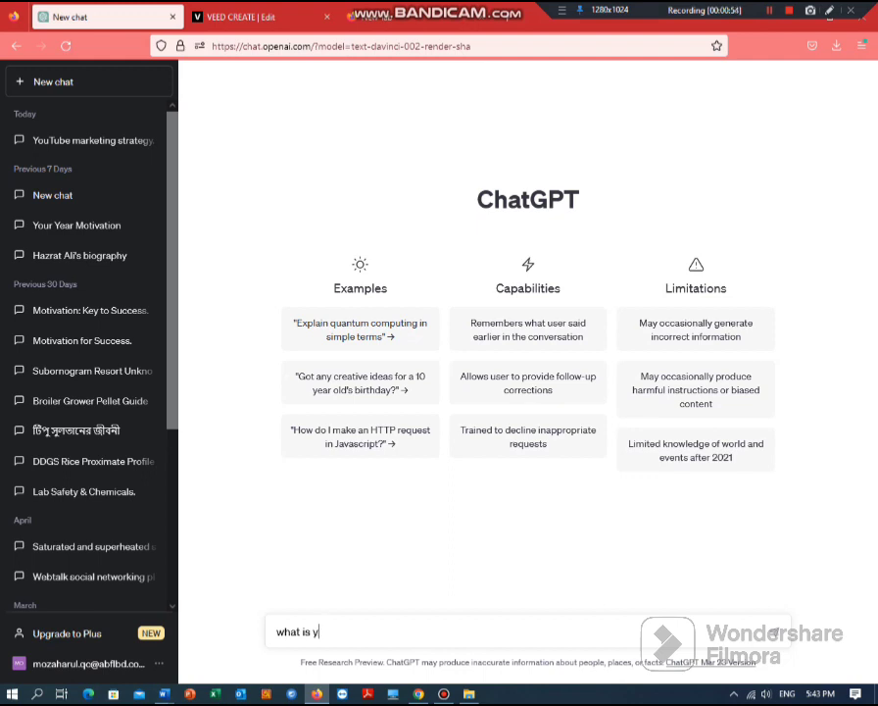
pyautogui.write('outuybe')
pyautogui.press('BackSpace')
pyautogui.press('BackSpace')
pyautogui.press('BackSpace')
pyautogui.write('be nar')
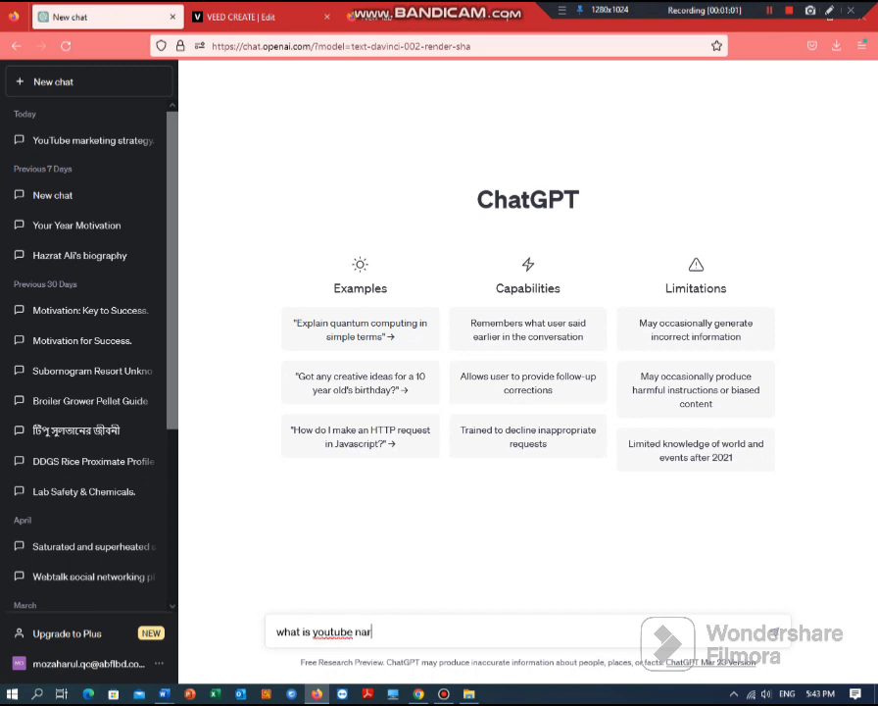
pyautogui.write('ketin')
pyautogui.press('Return')
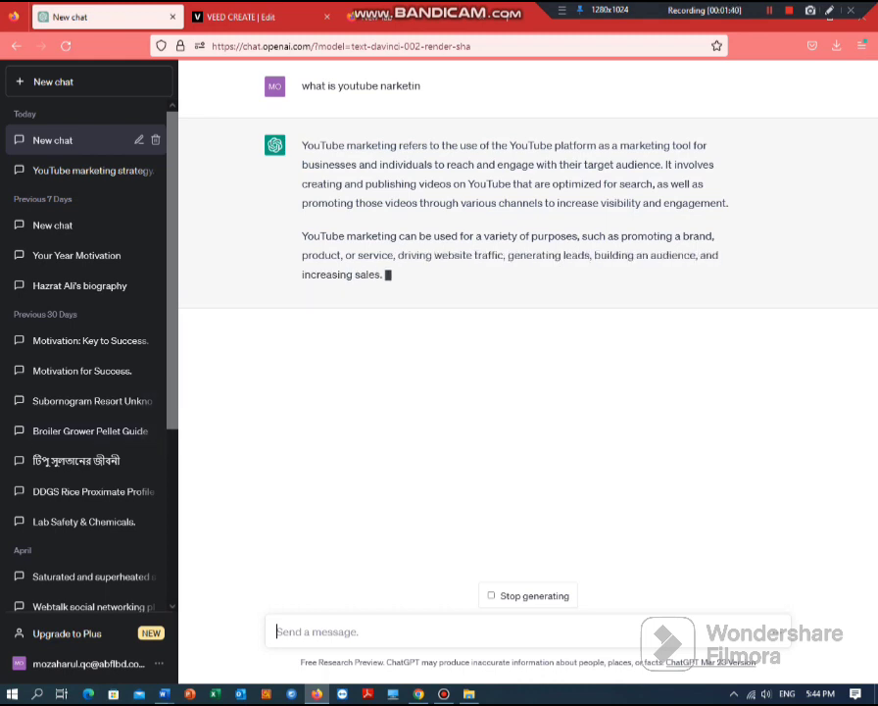
pyautogui.moveTo(165, 694)
pyautogui.click(92, 625)
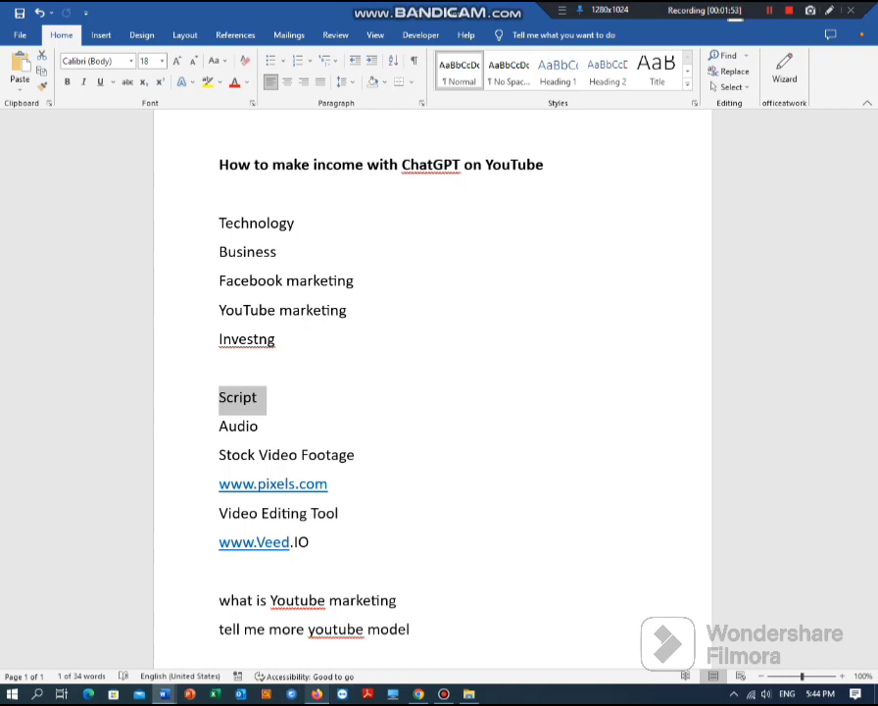
# Step: Stop the YouTube marketing answer at 'optimizing videos for search' and copy all three paragraphs
pyautogui.hotkey('alt', 'Tab')
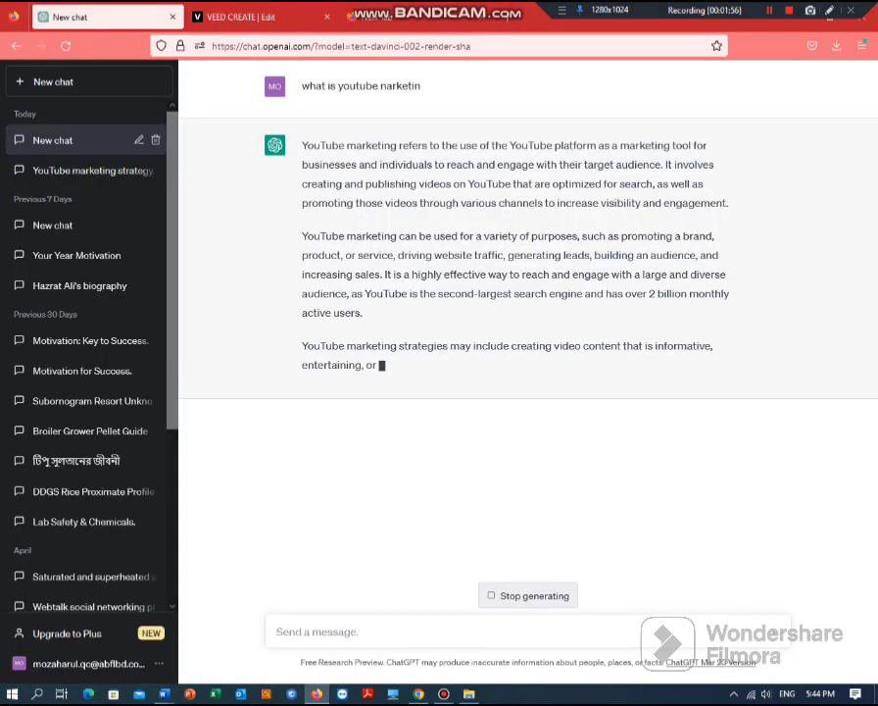
pyautogui.click(529, 596)
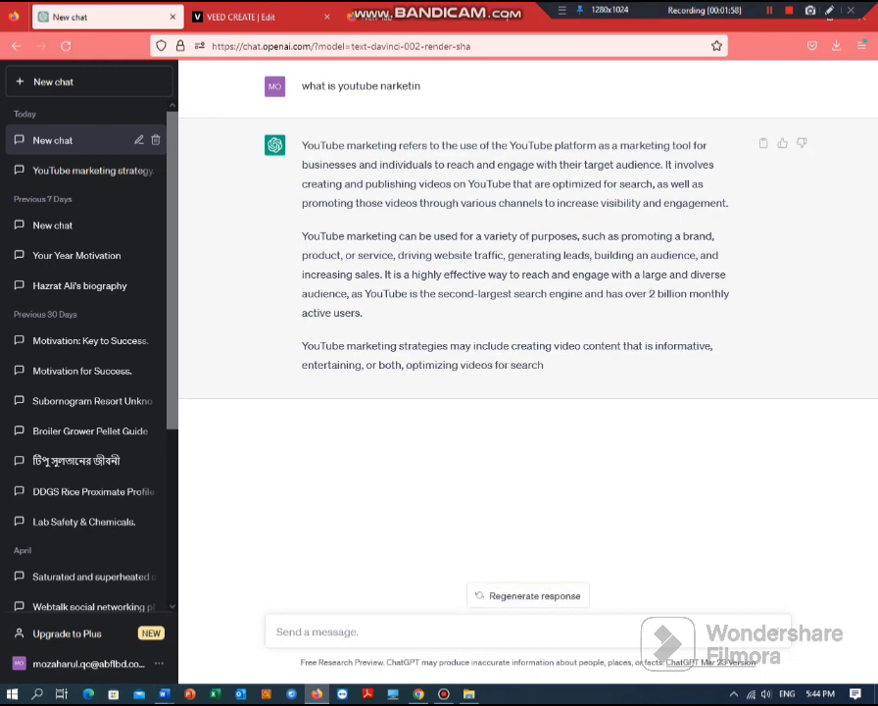
pyautogui.moveTo(308, 146); pyautogui.dragTo(468, 294)
pyautogui.click(470, 296)
pyautogui.moveTo(302, 145); pyautogui.dragTo(544, 364)
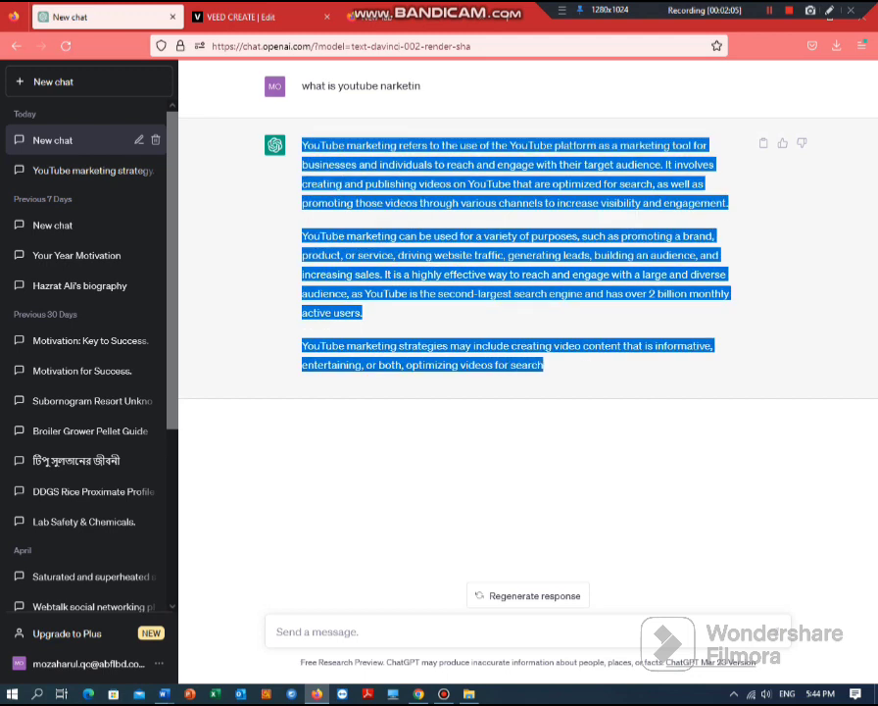
pyautogui.rightClick(484, 224)
pyautogui.click(506, 235)
# Step: Paste the copied answer into the Script Word document as plain text, then return to Firefox
pyautogui.moveTo(165, 693)
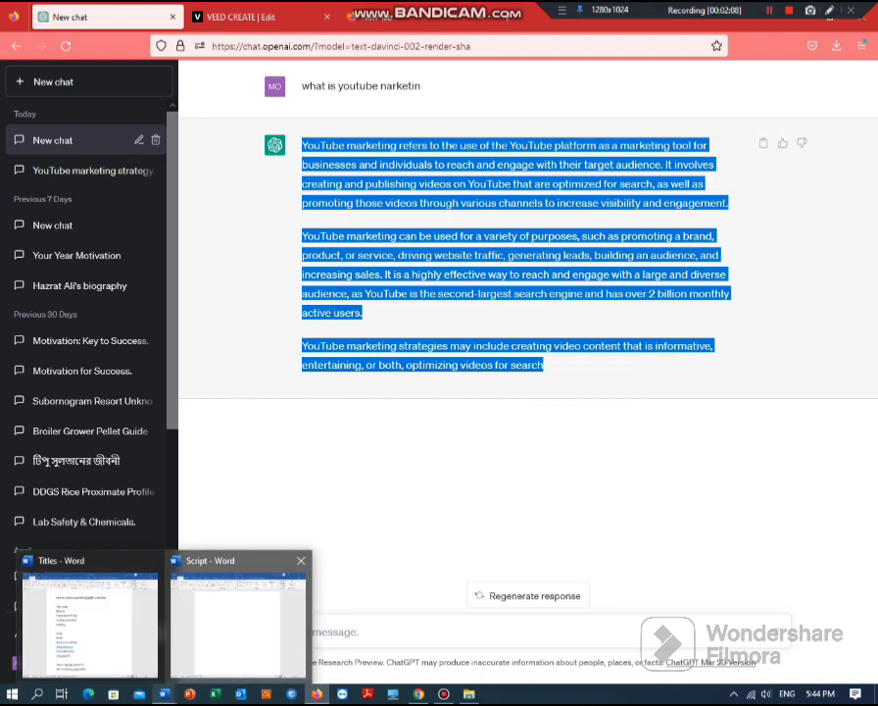
pyautogui.click(233, 623)
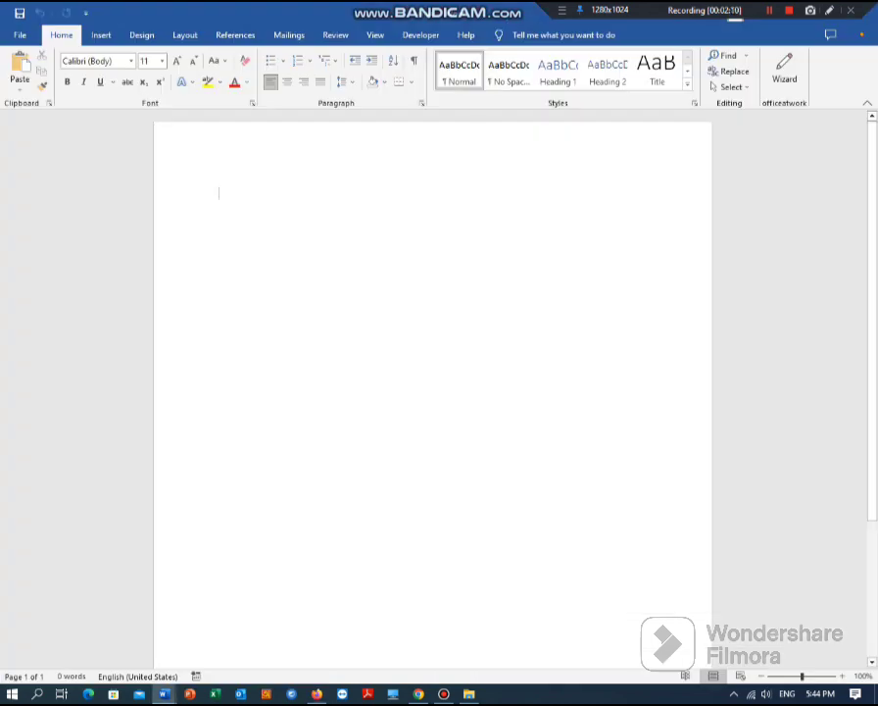
pyautogui.hotkey('ctrl', 'v')
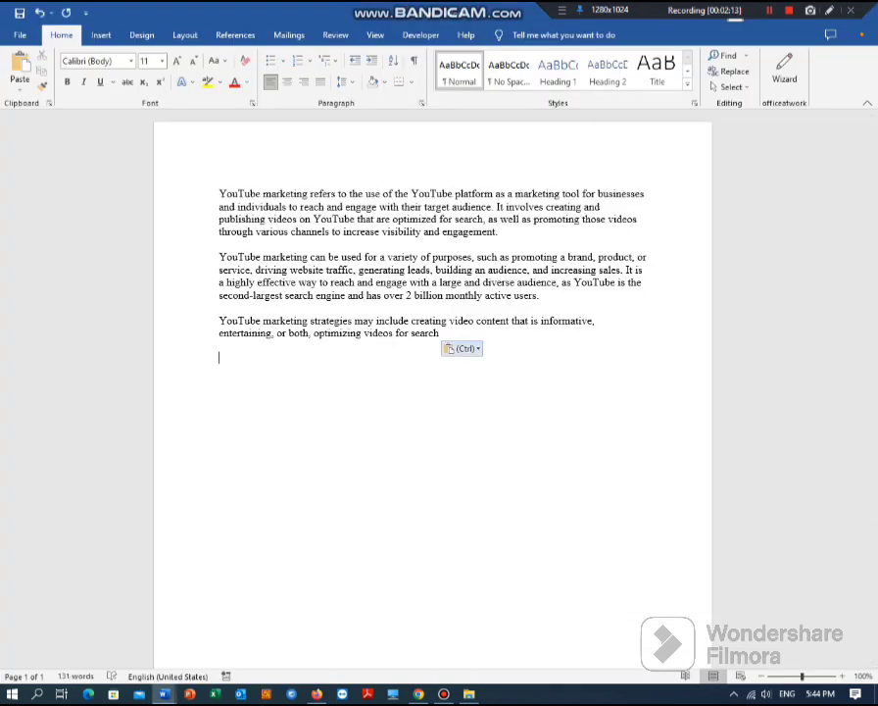
pyautogui.press('ctrl')
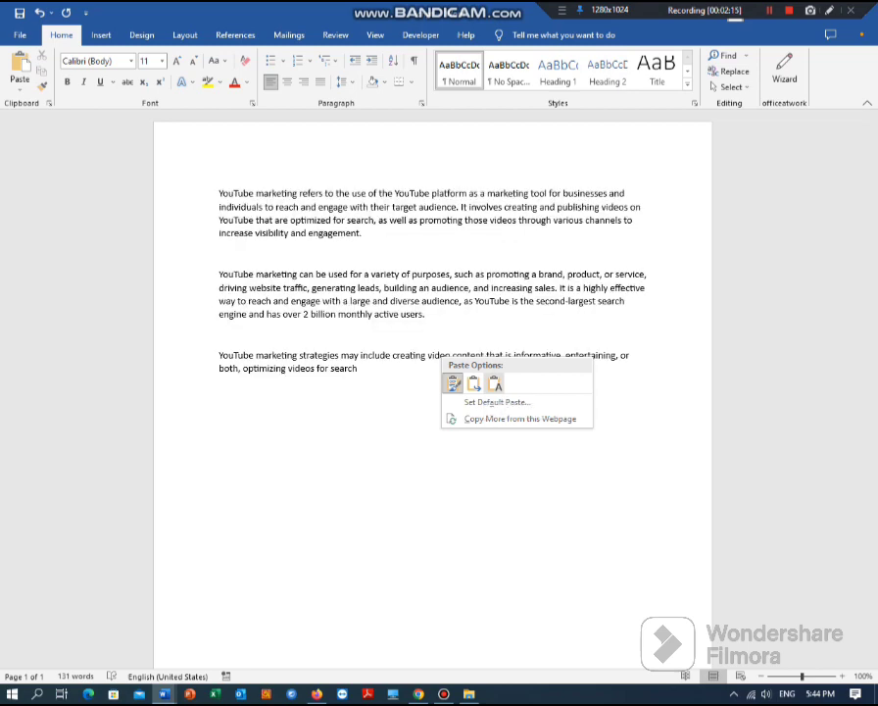
pyautogui.click(495, 384)
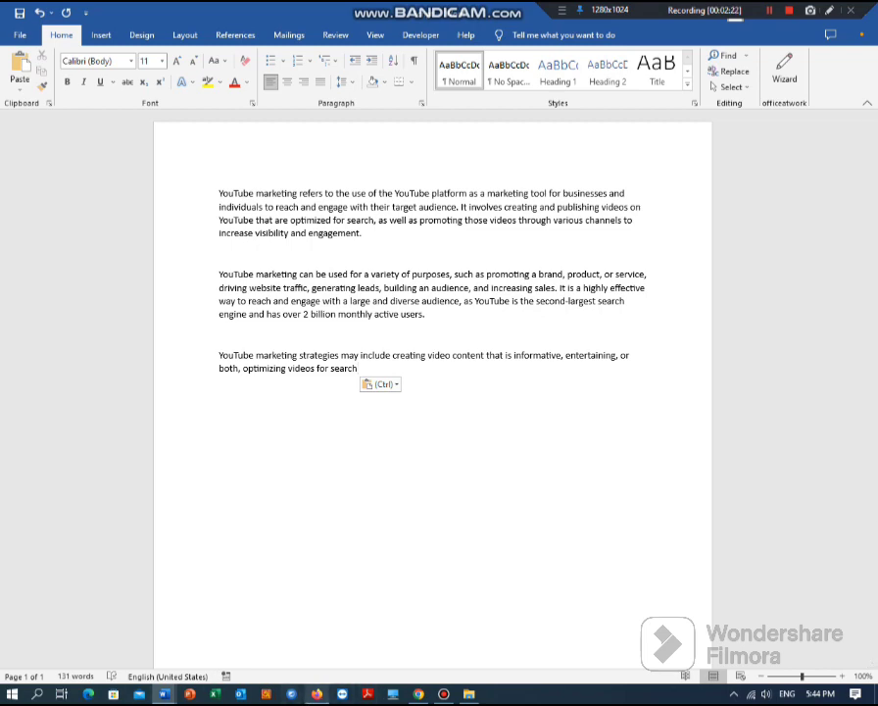
pyautogui.click(317, 693)
# Step: Open veed.io in a new Firefox tab and start a free VEED project
pyautogui.hotkey('ctrl', 't')
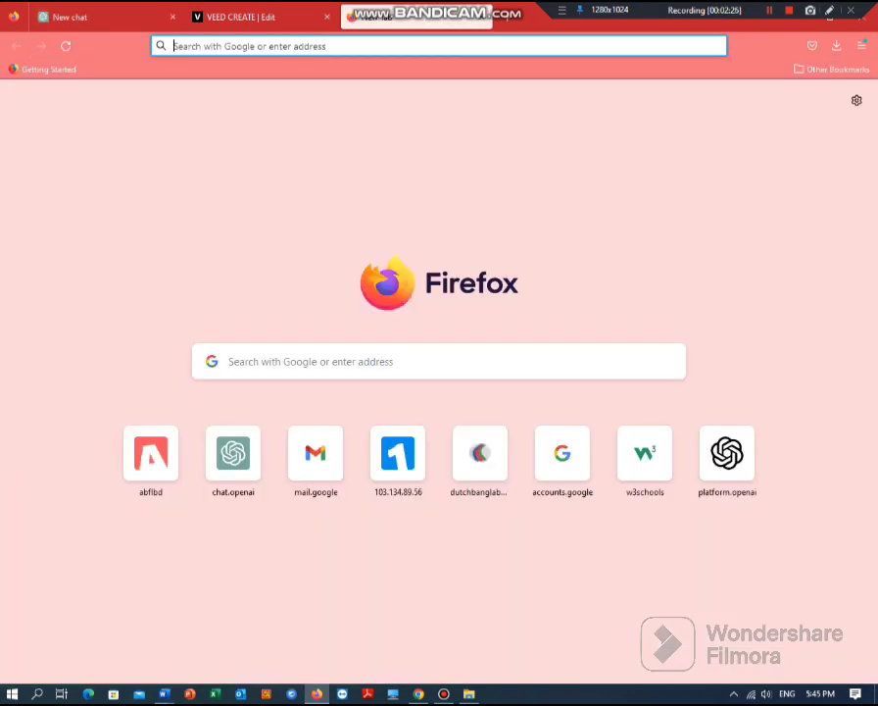
pyautogui.write('veed')
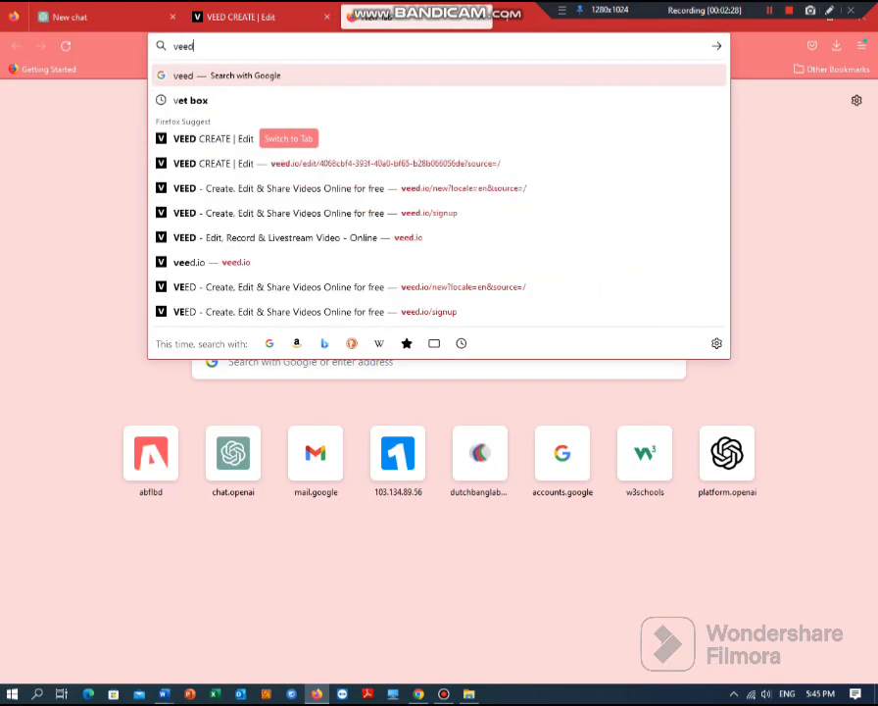
pyautogui.write('.io')
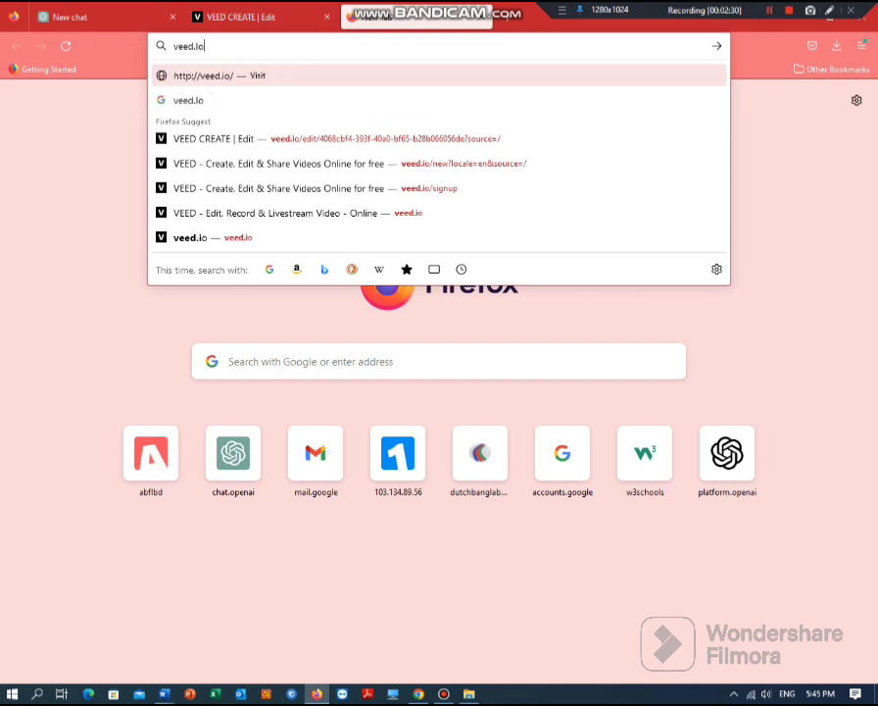
pyautogui.press('Return')
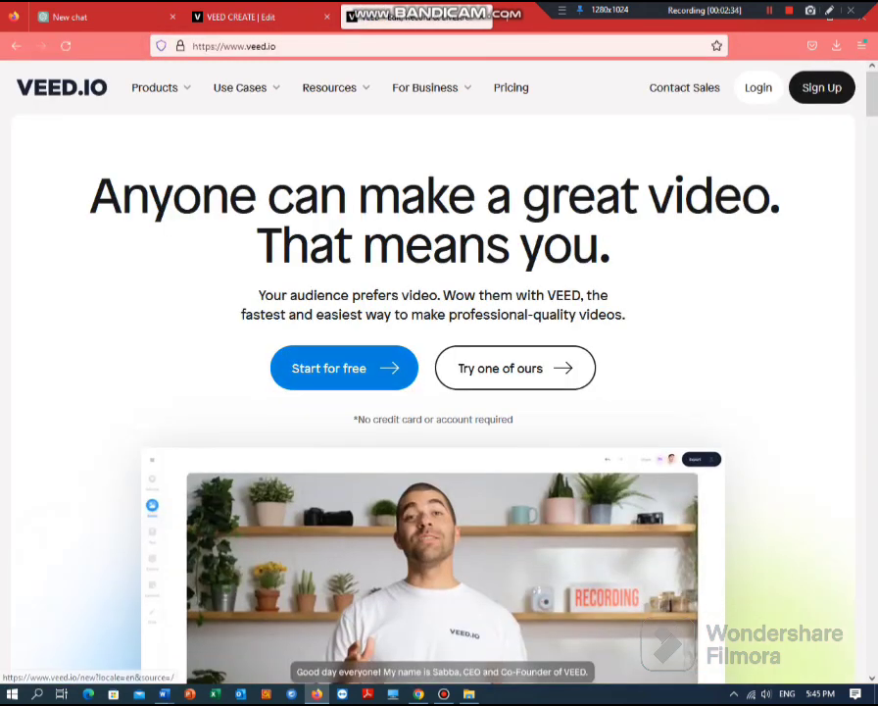
pyautogui.click(333, 368)
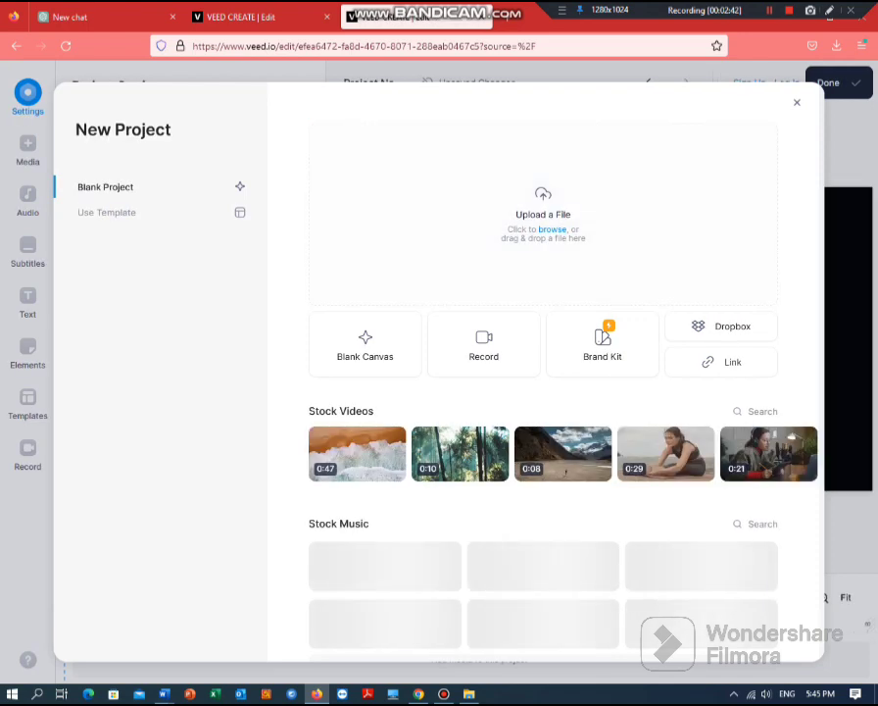
# Step: Close the New Project dialog, switch to the earlier VEED project tab, then move to Chrome
pyautogui.click(797, 102)
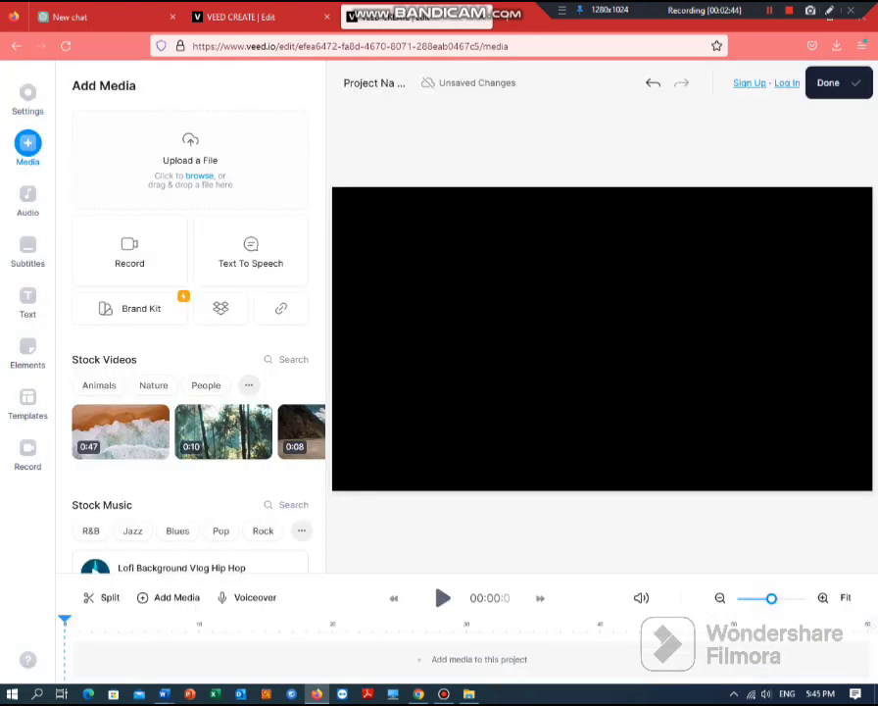
pyautogui.click(257, 17)
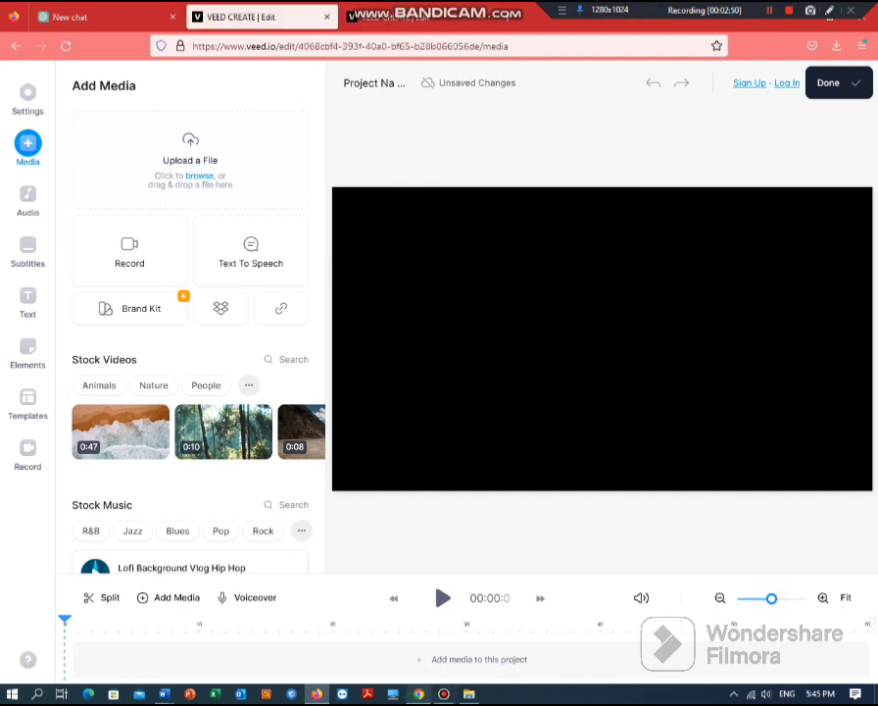
pyautogui.click(418, 694)
# Step: Load veed.io in Chrome, which hits 'Something went wrong', then return to the Firefox VEED editor
pyautogui.click(417, 693)
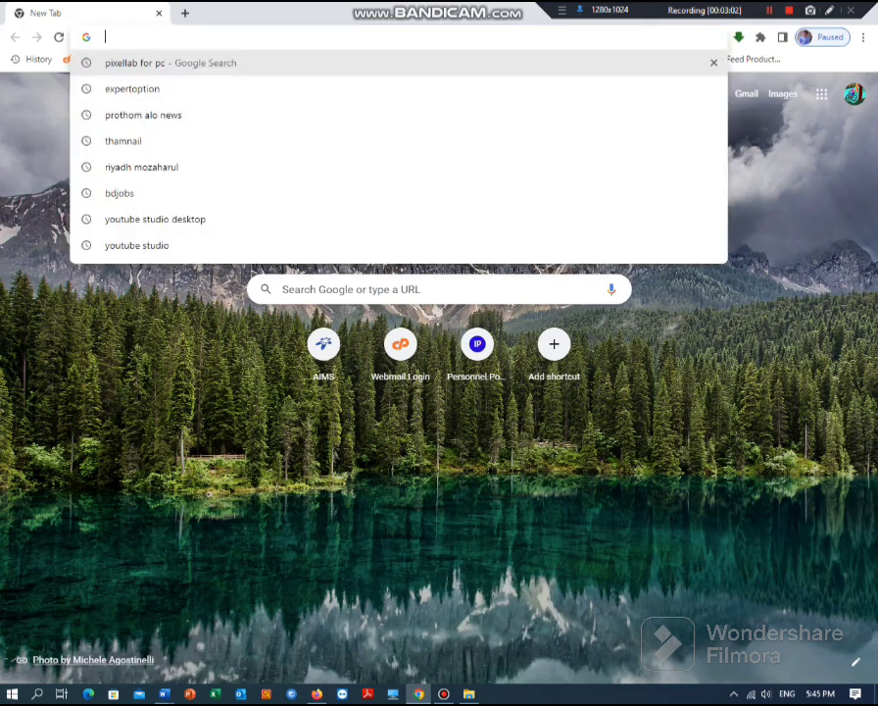
pyautogui.write('vee')
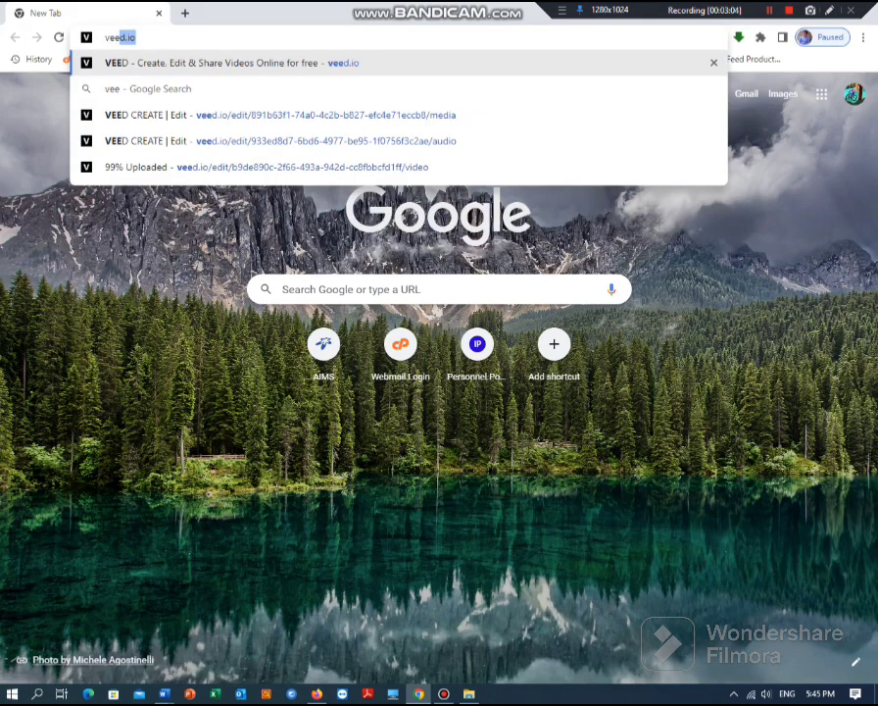
pyautogui.press('Return')
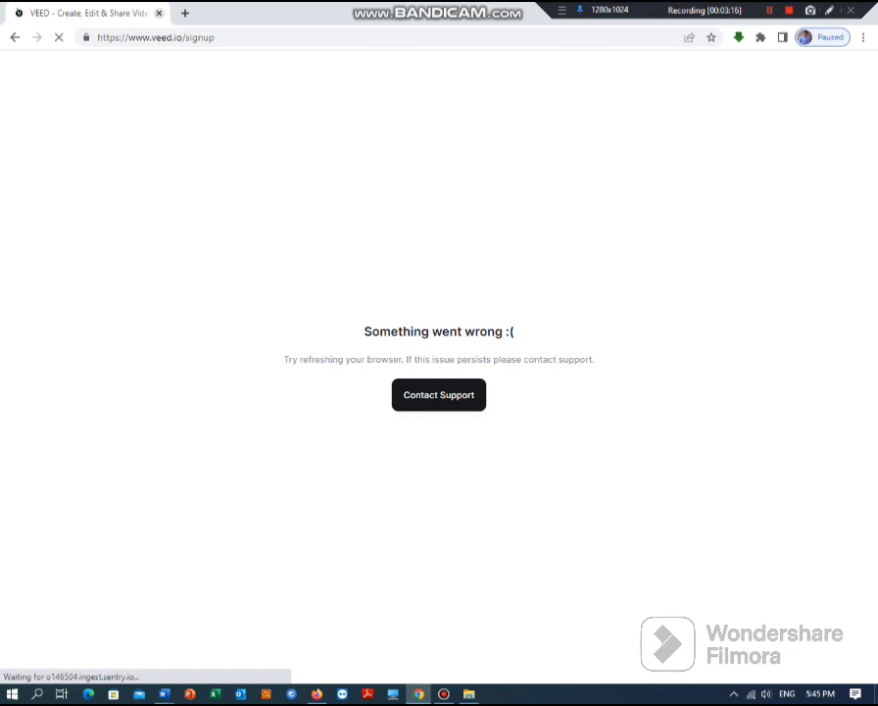
pyautogui.moveTo(317, 691)
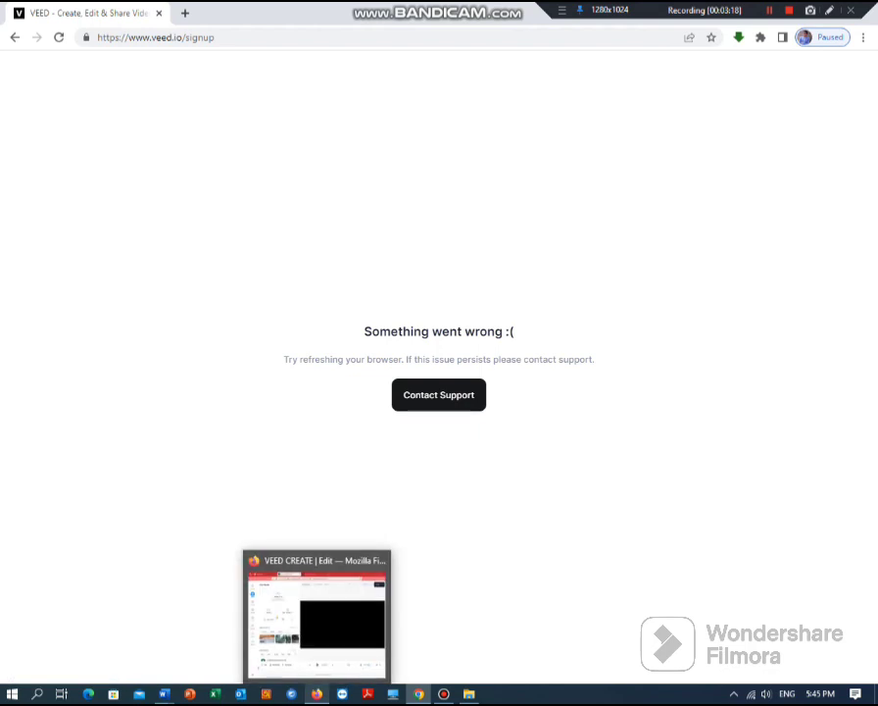
pyautogui.click(316, 613)
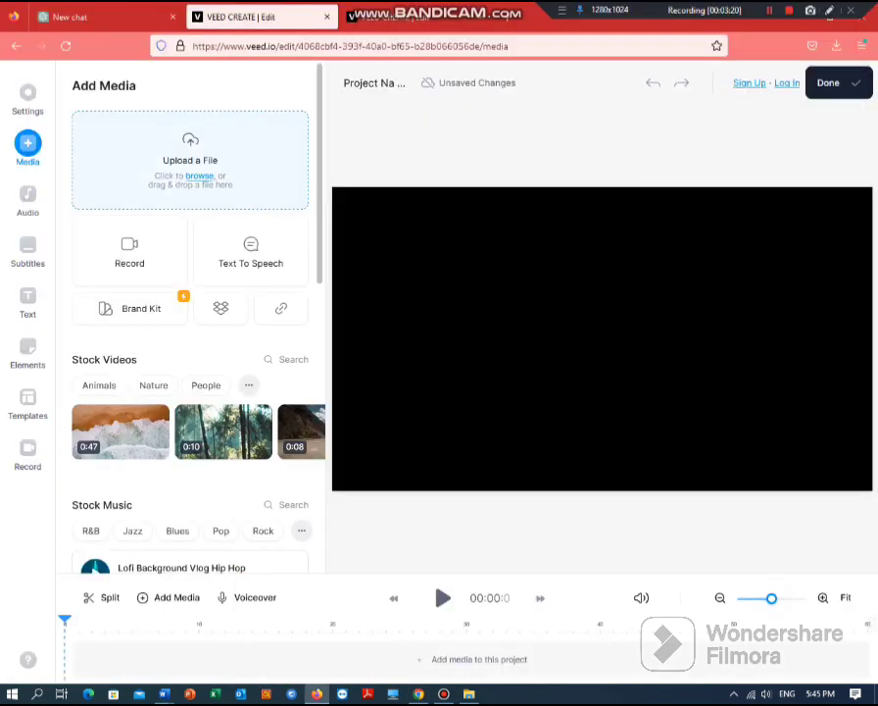
pyautogui.click(419, 694)
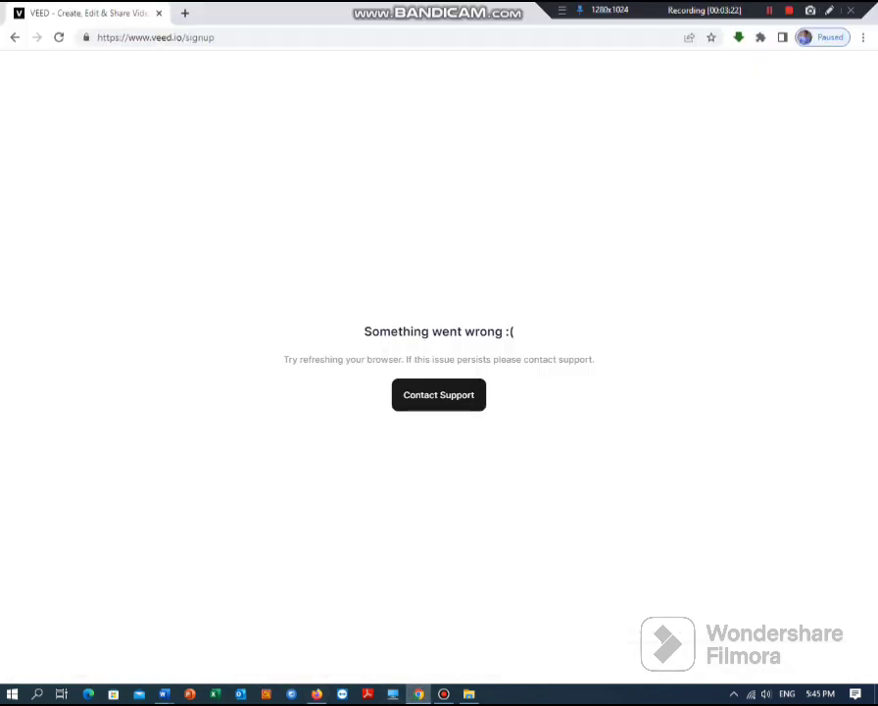
pyautogui.hotkey('alt', 'Tab')
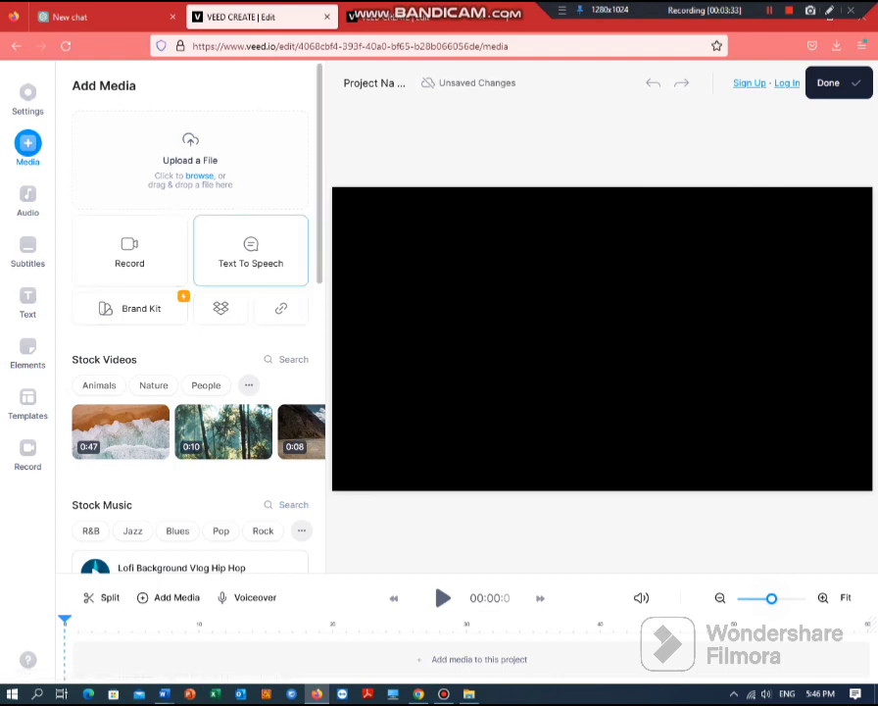
# Step: Start a Text to Speech narration and copy the full Script text from Word
pyautogui.click(251, 253)
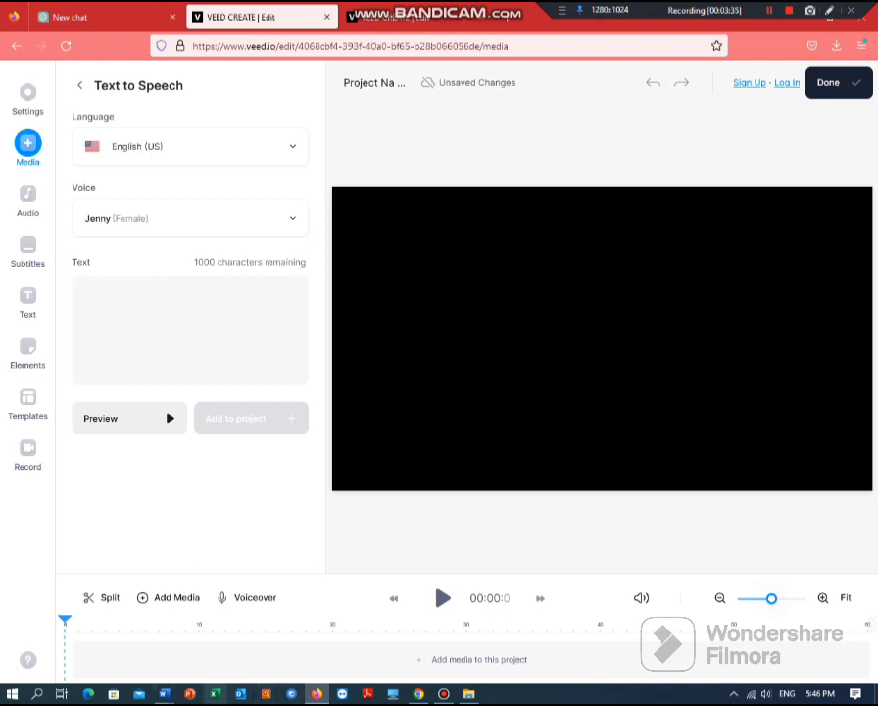
pyautogui.moveTo(164, 694)
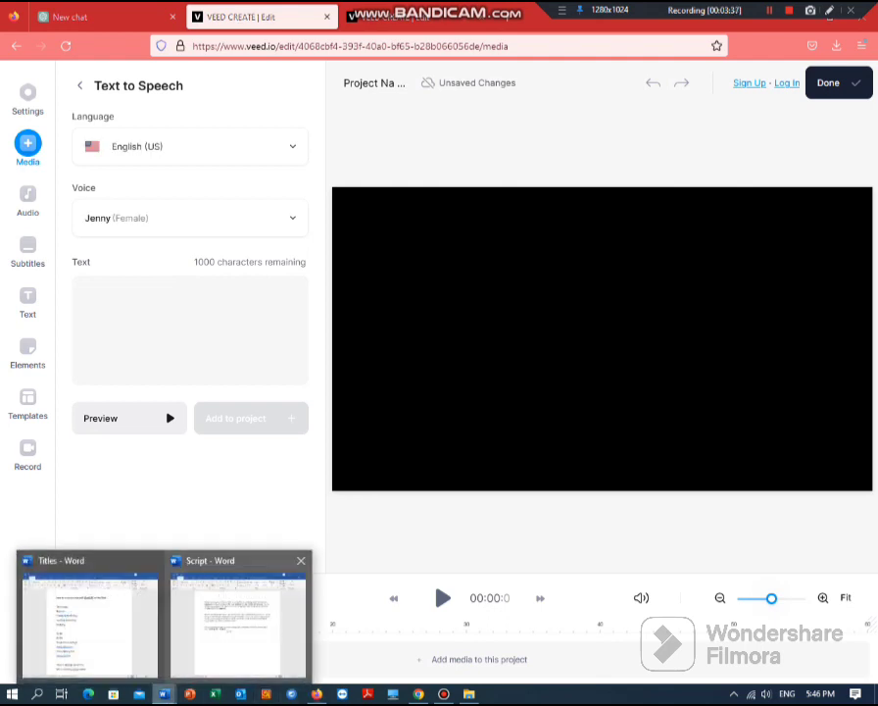
pyautogui.click(238, 622)
pyautogui.moveTo(218, 193); pyautogui.dragTo(389, 372)
pyautogui.hotkey('ctrl', 'c')
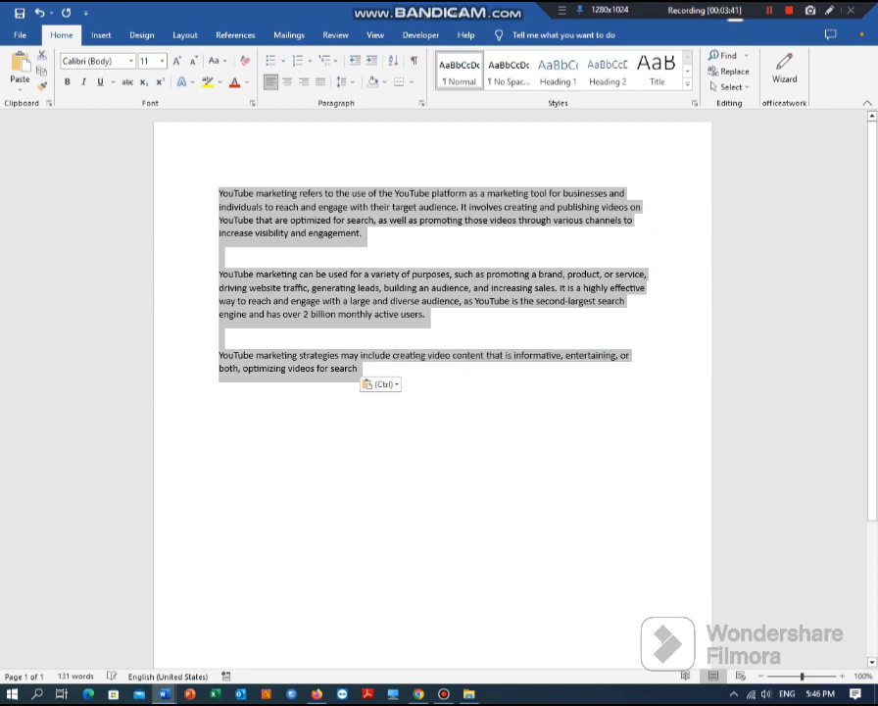
pyautogui.rightClick(357, 286)
pyautogui.click(373, 337)
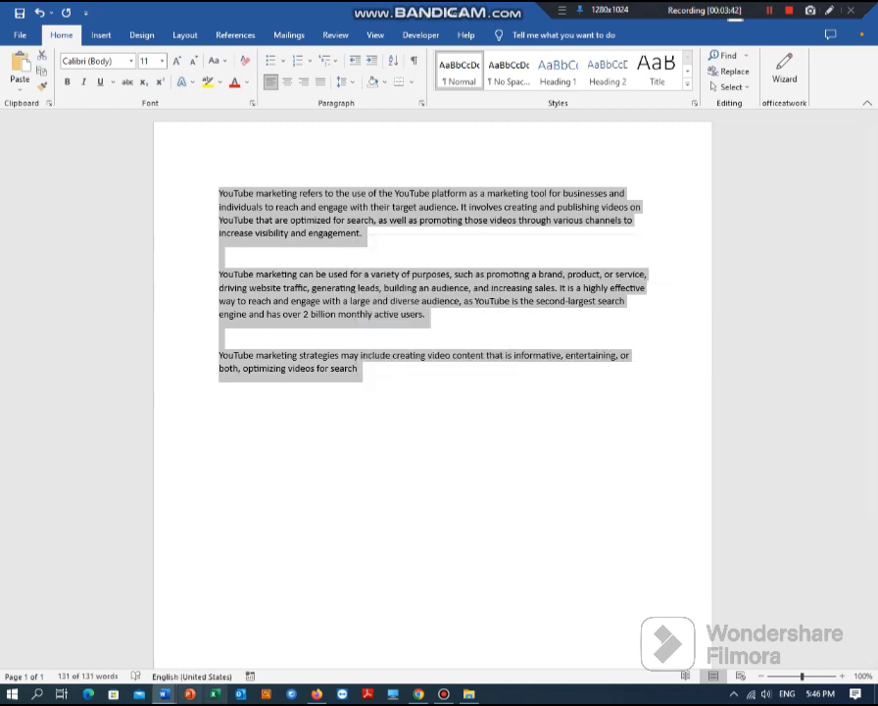
# Step: Paste the script into VEED's Text to Speech box and choose the Guy (Male) voice
pyautogui.click(316, 693)
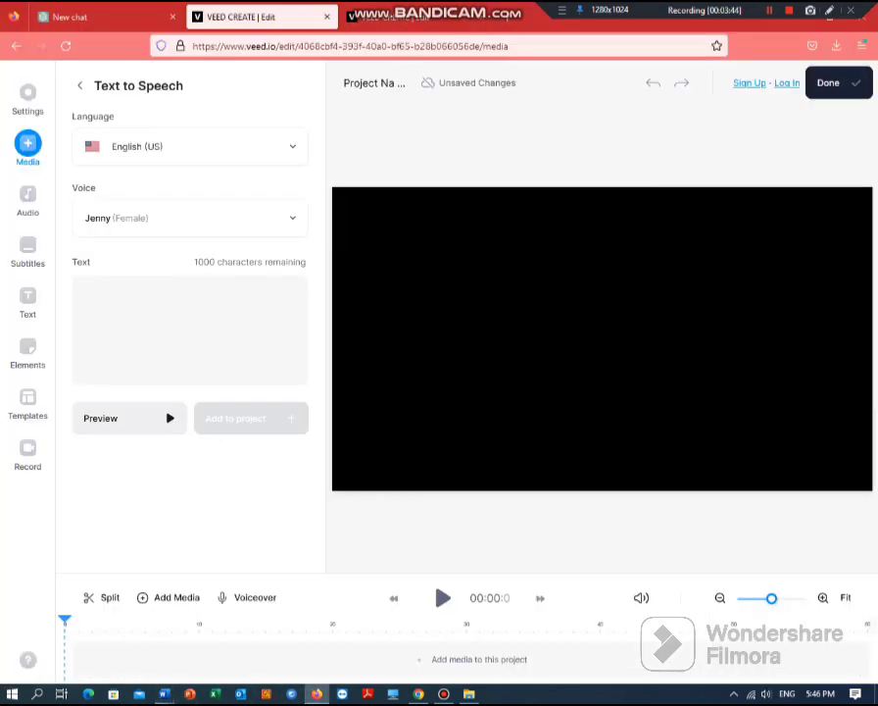
pyautogui.hotkey('ctrl', 'v')
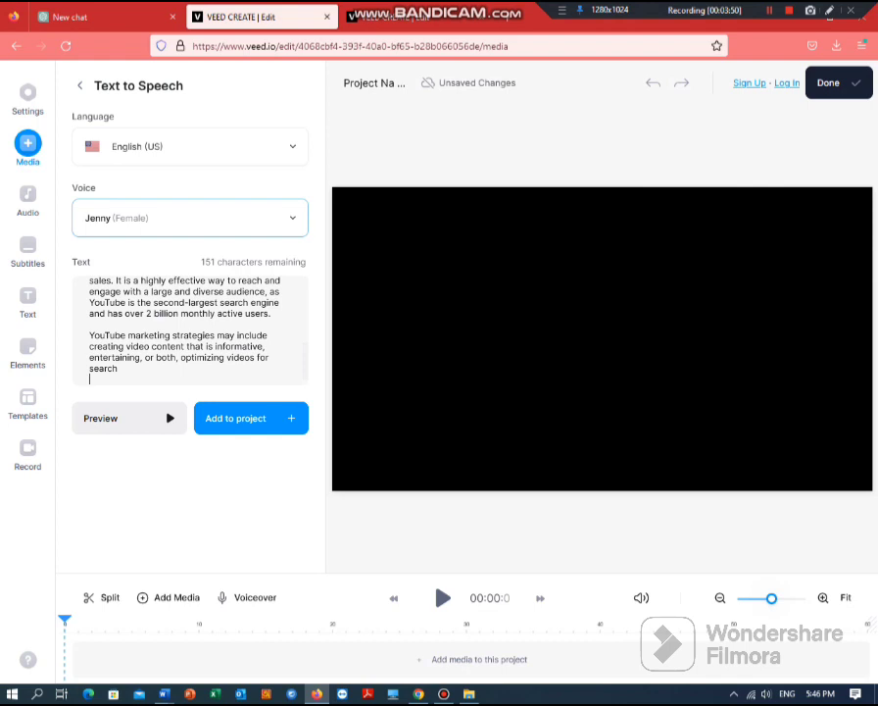
pyautogui.click(191, 218)
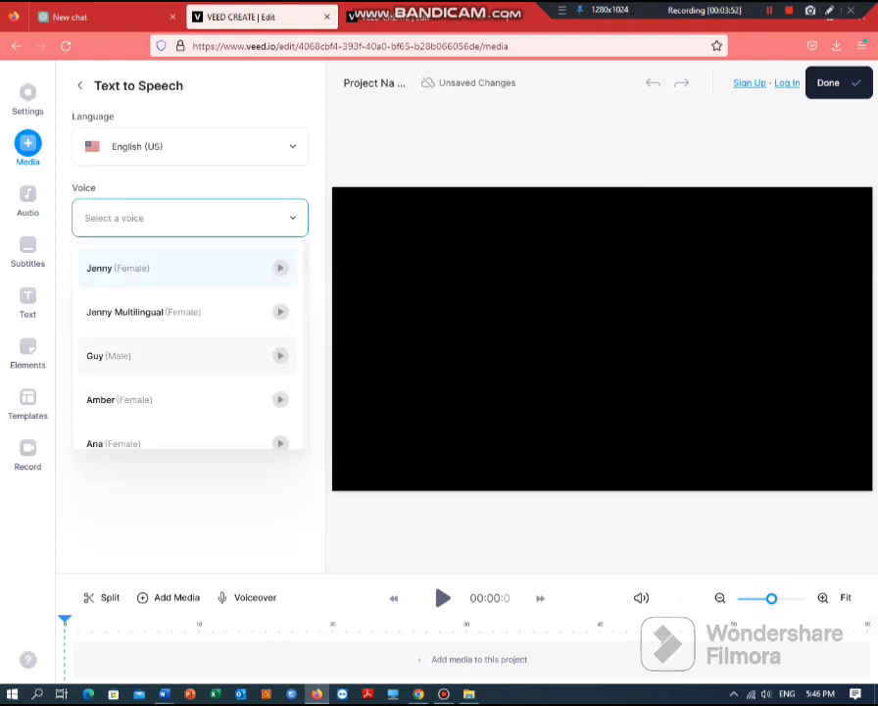
pyautogui.click(147, 355)
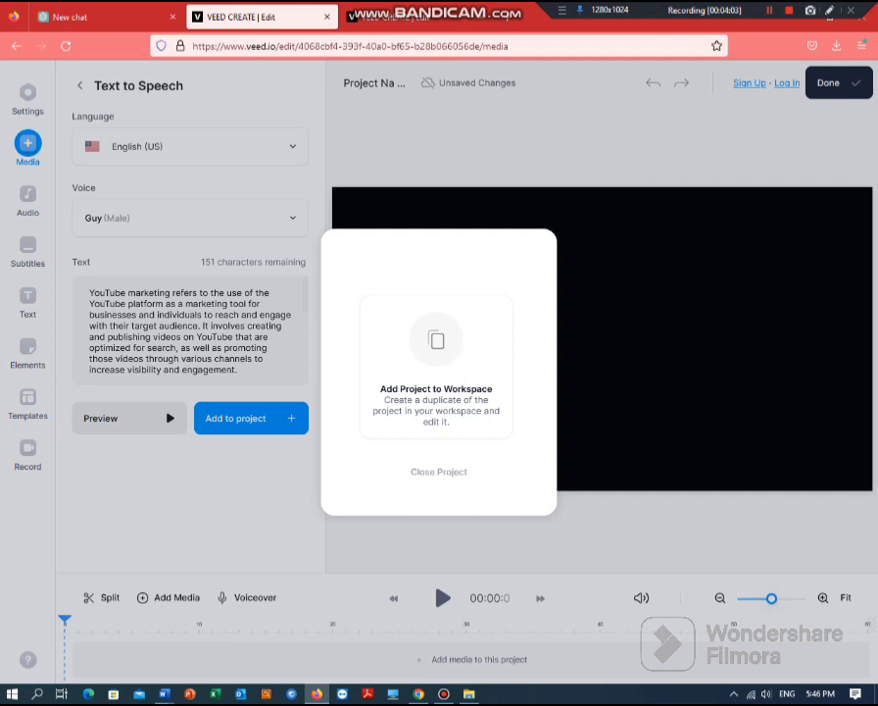
# Step: Close the current project from the workspace modal
pyautogui.click(436, 387)
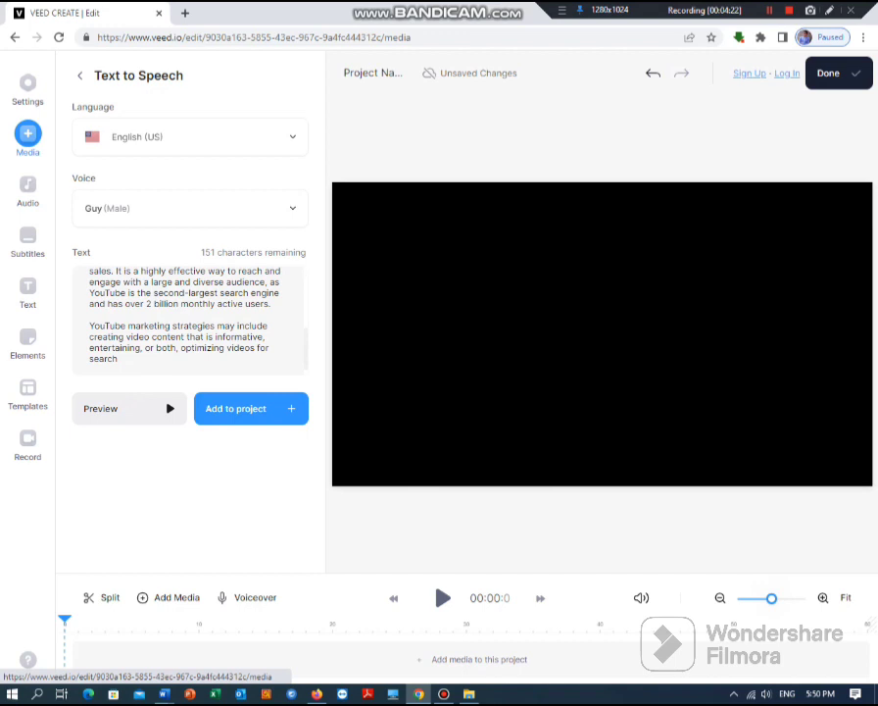
# Step: Add the wheelchair stock clip and the generated Guy narration audio to the project
pyautogui.click(170, 598)
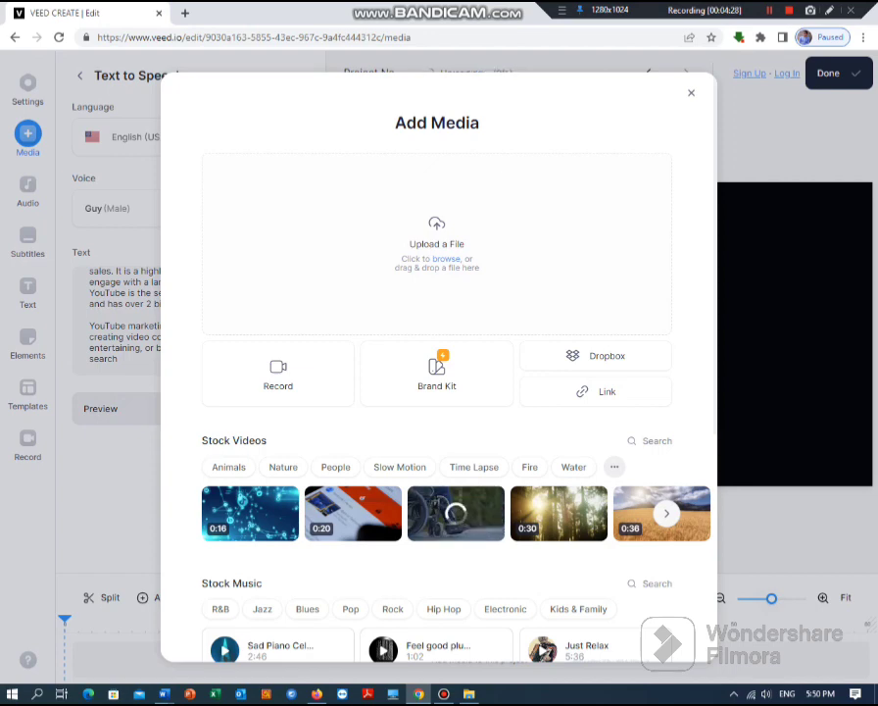
pyautogui.press('Escape')
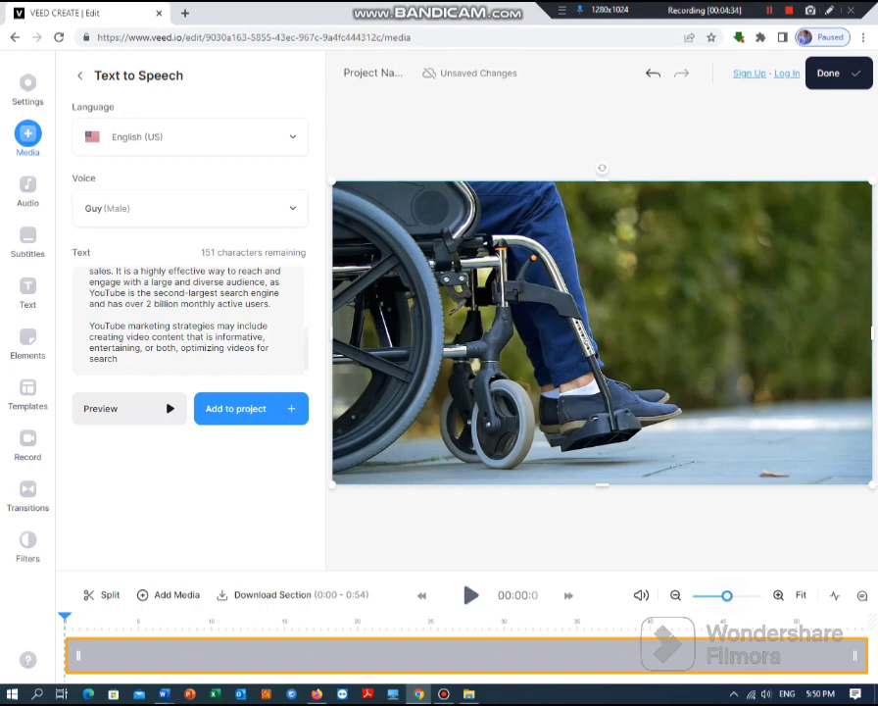
pyautogui.click(470, 595)
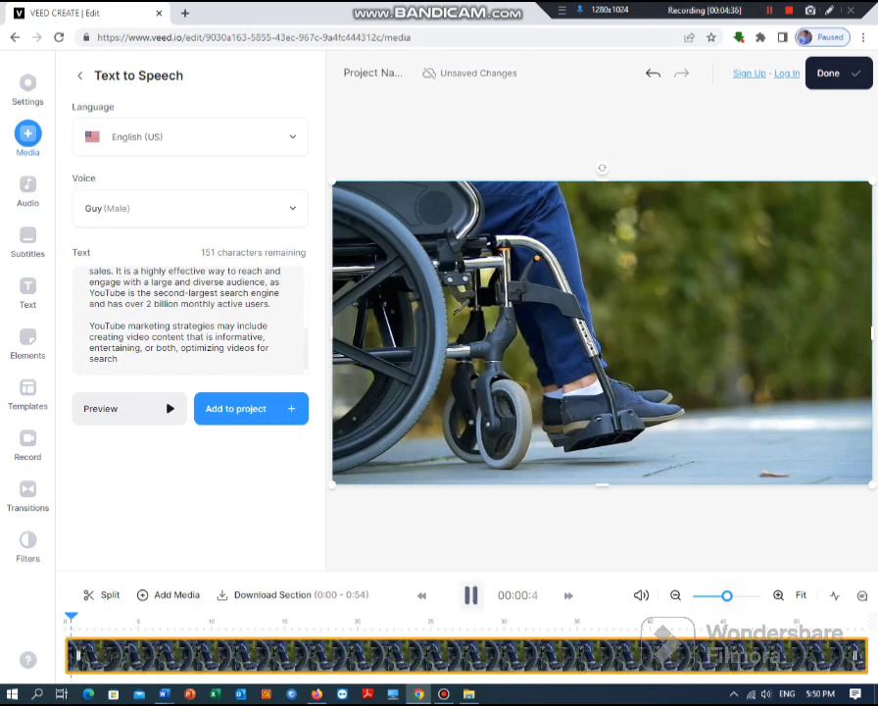
pyautogui.click(470, 595)
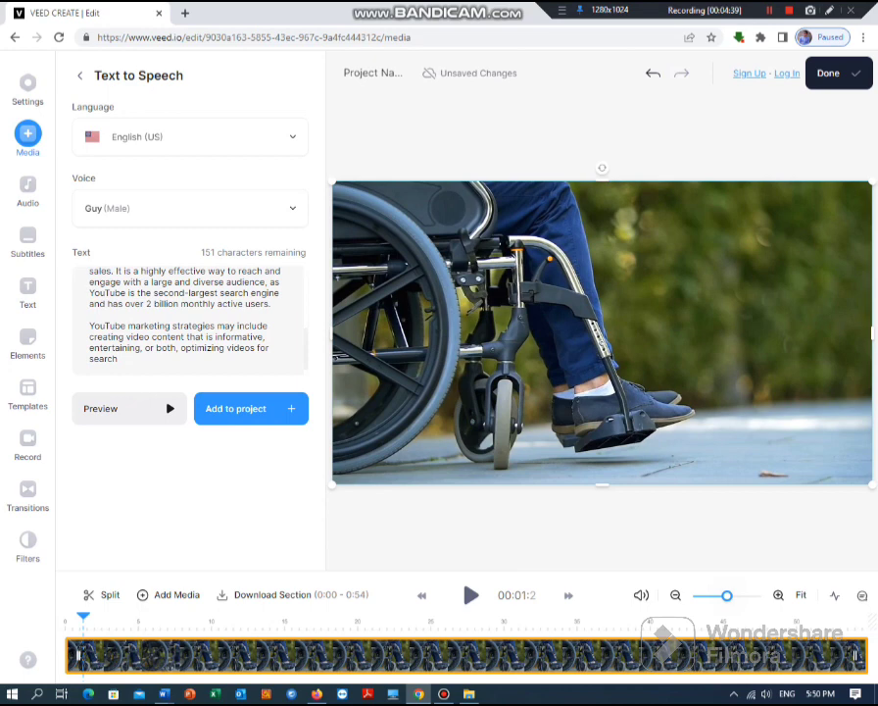
pyautogui.scroll(3, 190, 320)
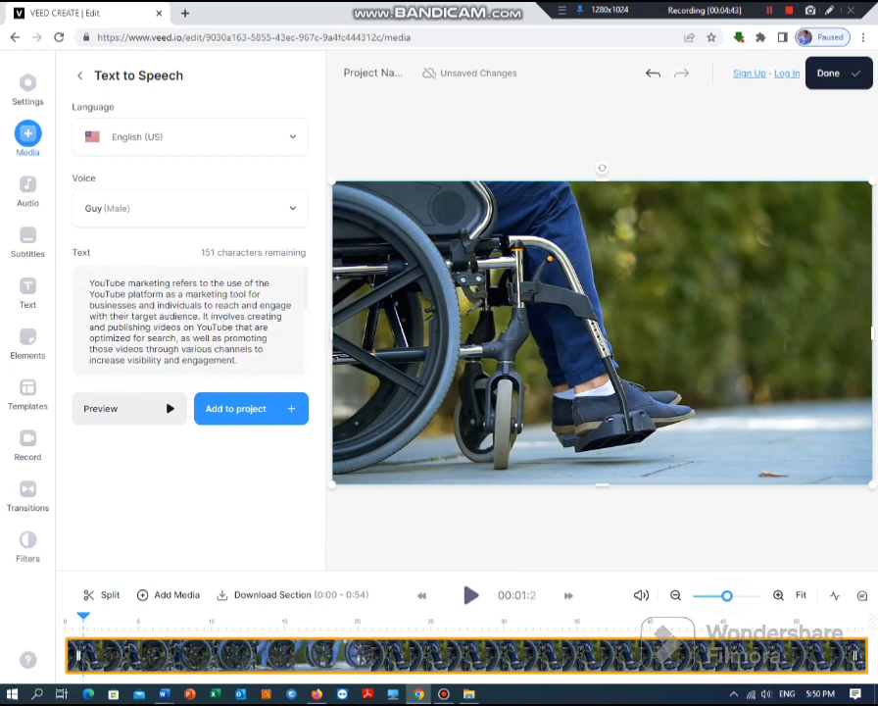
pyautogui.click(303, 407)
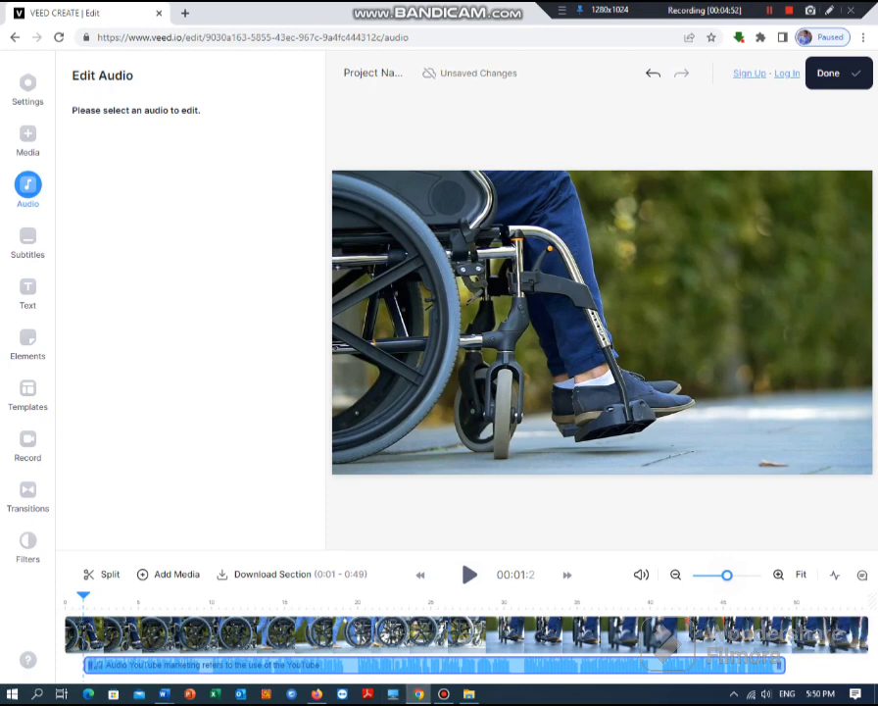
# Step: Move the narration to start at 0:00 and trim the wheelchair video to end at 0:47
pyautogui.moveTo(865, 635); pyautogui.dragTo(778, 635)
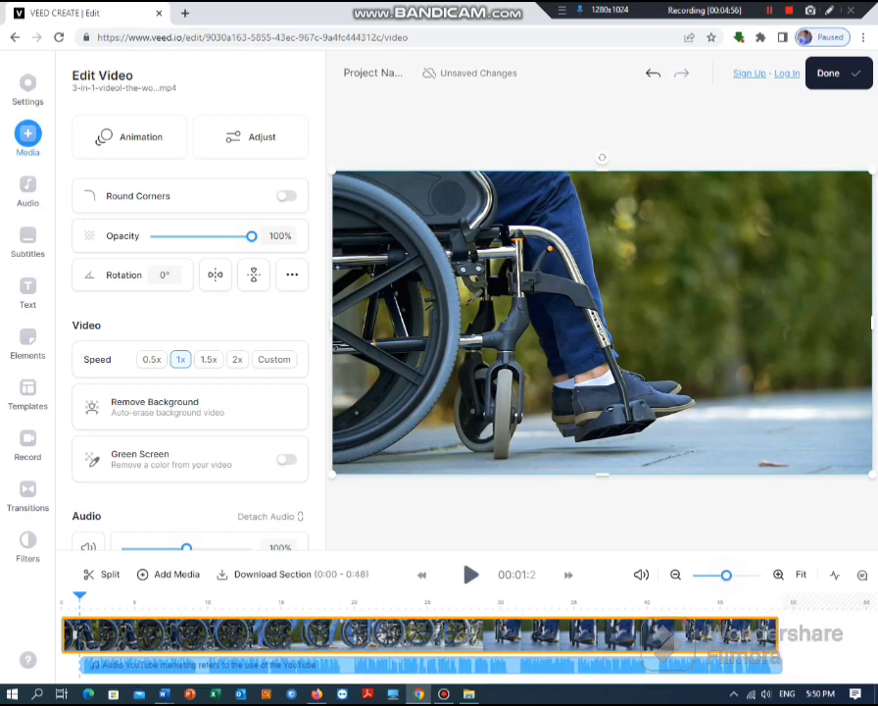
pyautogui.press('space')
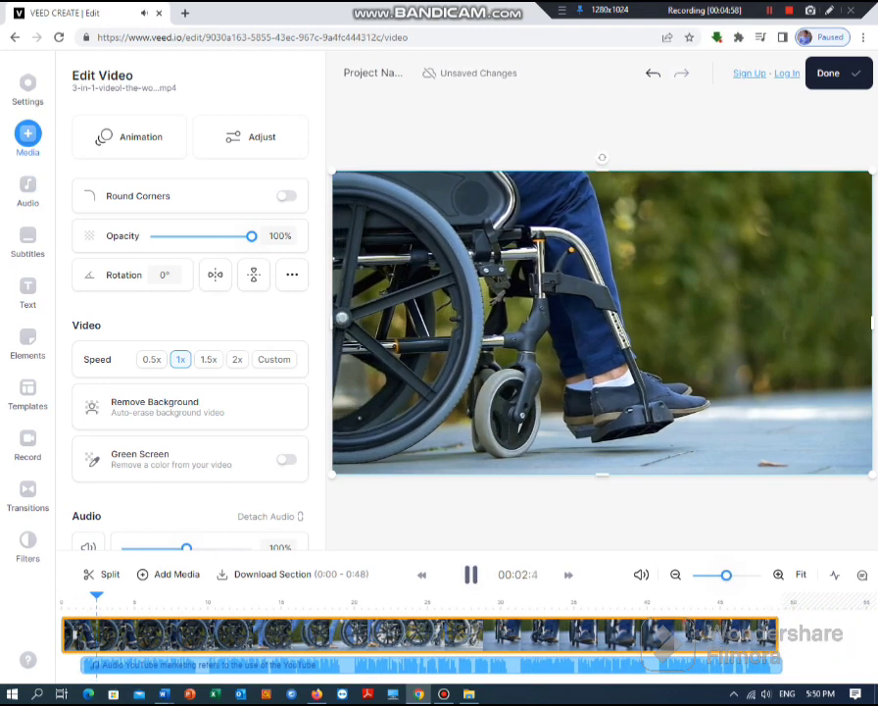
pyautogui.press('space')
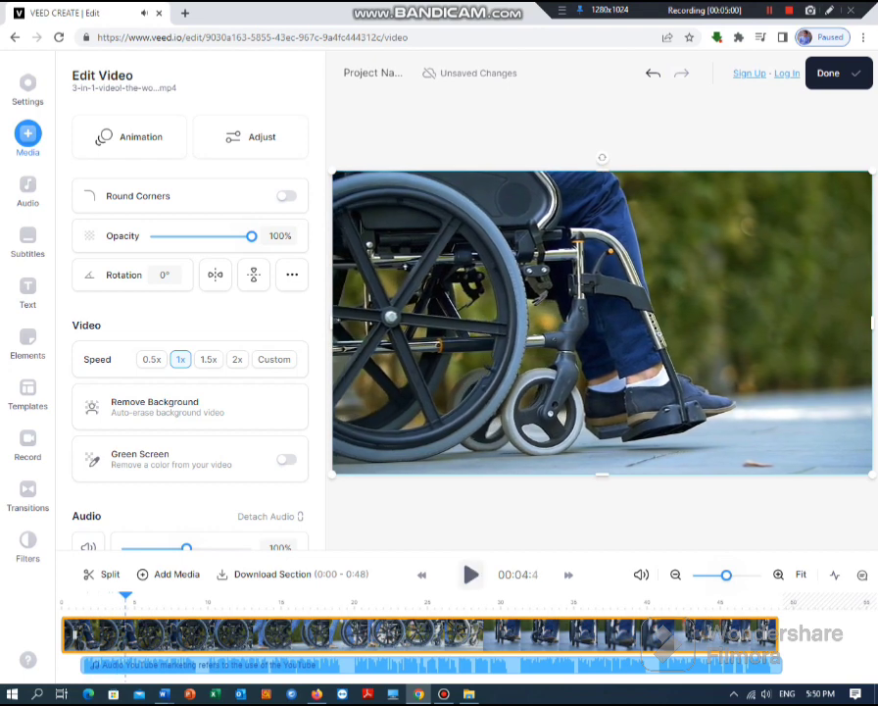
pyautogui.moveTo(294, 664); pyautogui.dragTo(275, 664)
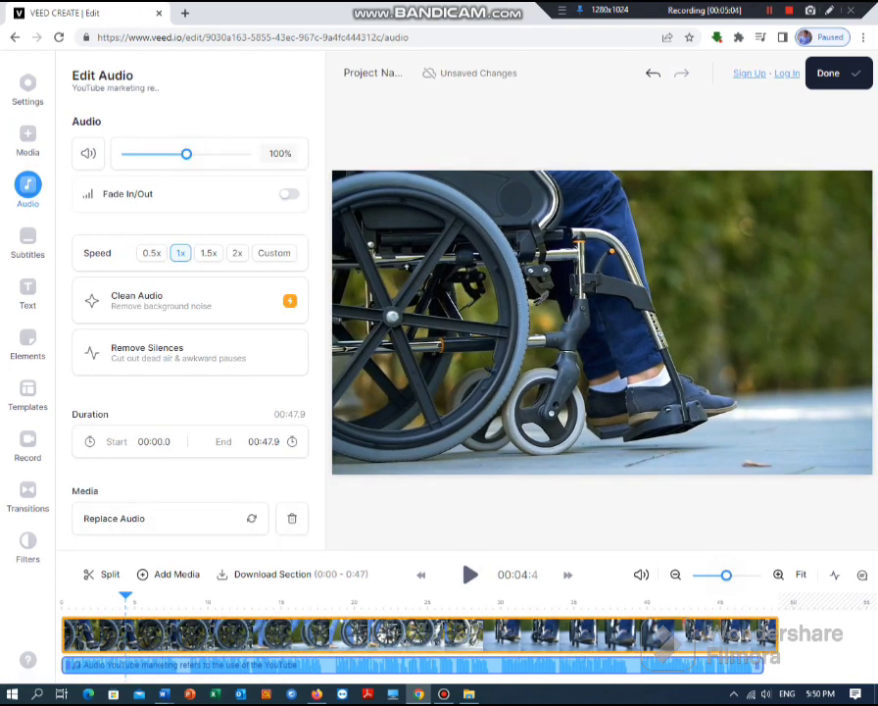
pyautogui.click(772, 635)
pyautogui.moveTo(776, 635); pyautogui.dragTo(762, 635)
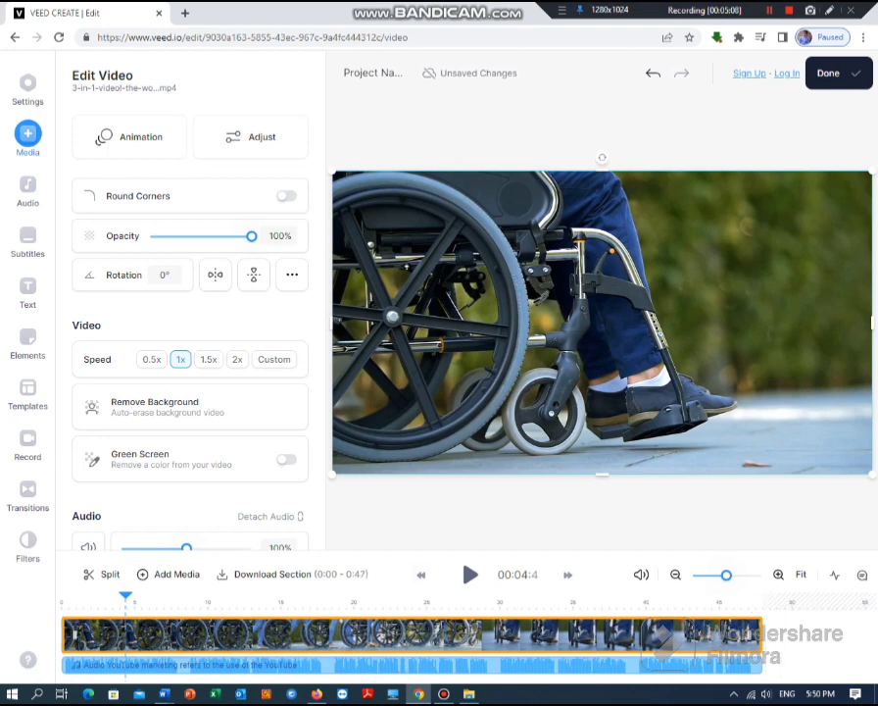
pyautogui.click(27, 237)
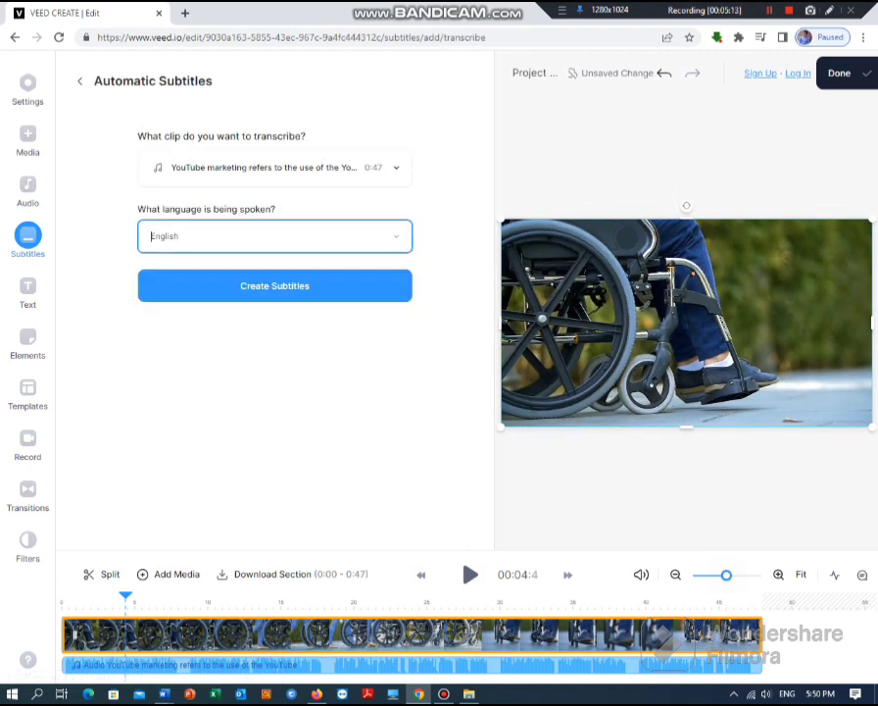
# Step: Create automatic English subtitles from the 0:47 narration clip
pyautogui.click(274, 286)
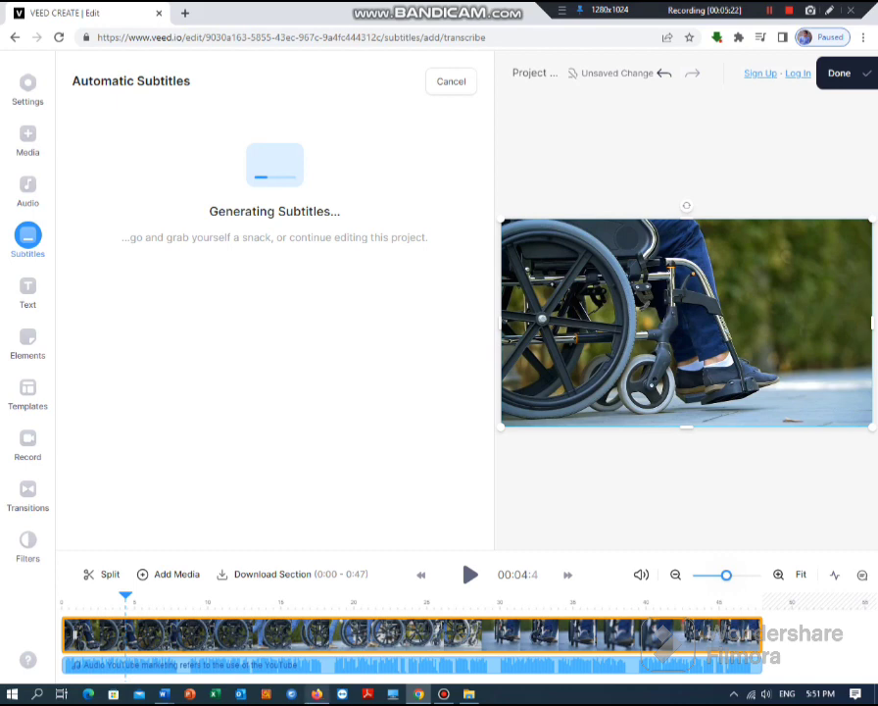
pyautogui.moveTo(317, 694)
# Step: Send ChatGPT the follow-up 'tell me more youtube marketing', then return to the VEED project
pyautogui.click(316, 625)
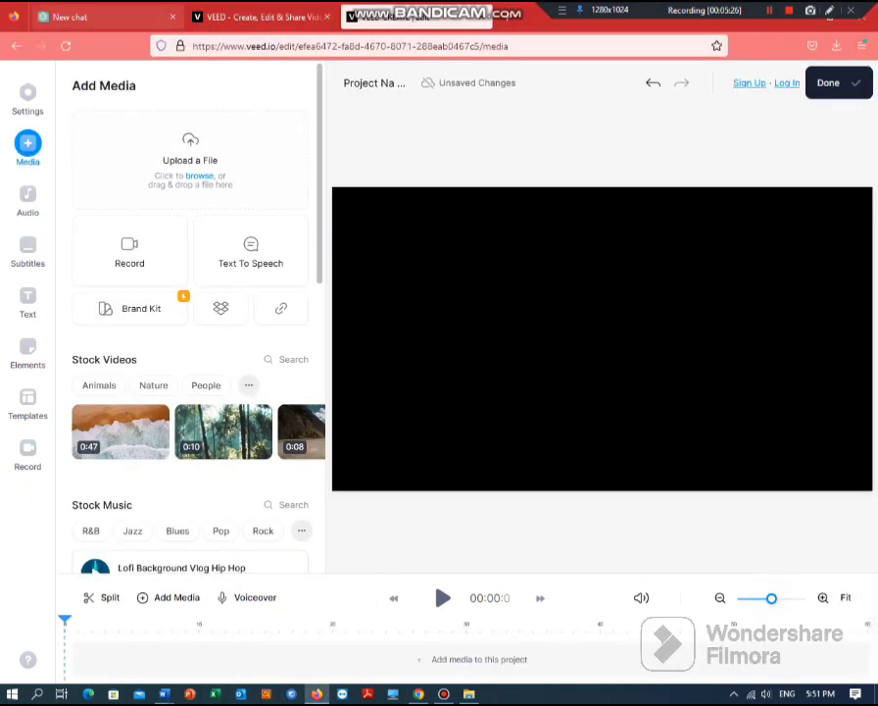
pyautogui.click(101, 17)
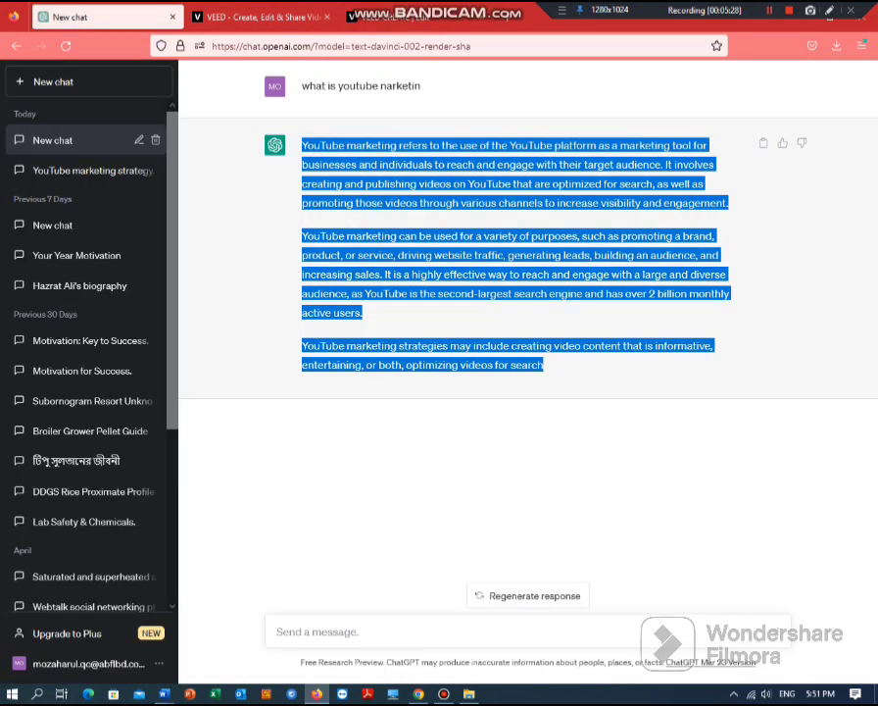
pyautogui.click(278, 632)
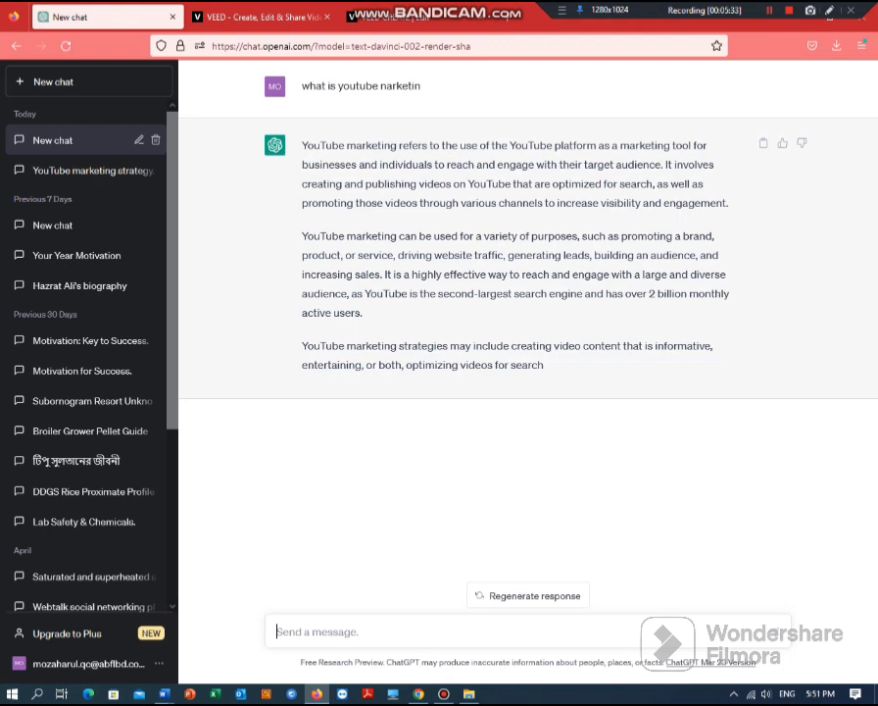
pyautogui.write('tell me more')
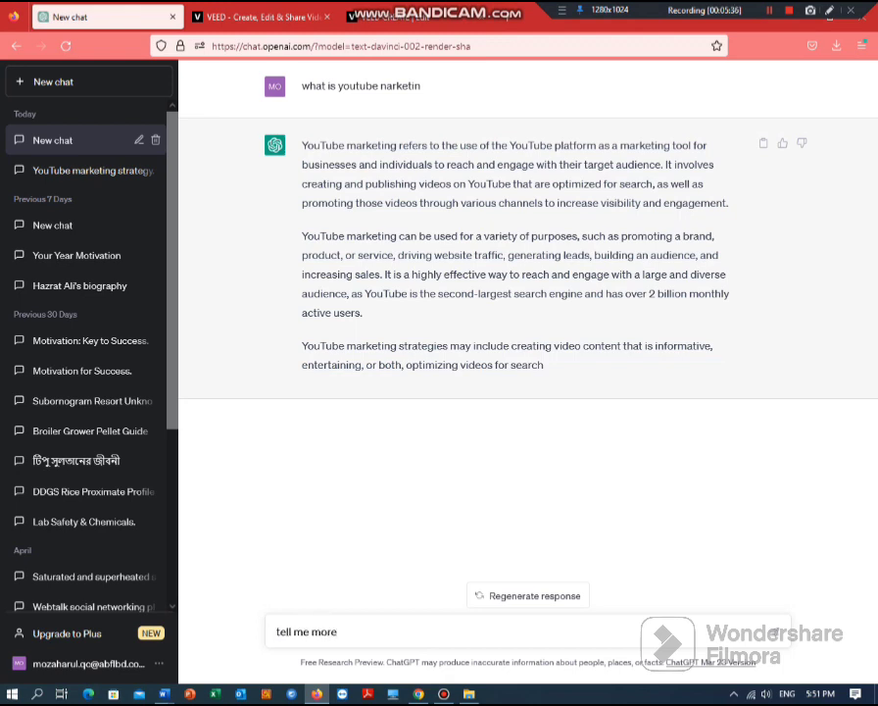
pyautogui.write(' youtube mark')
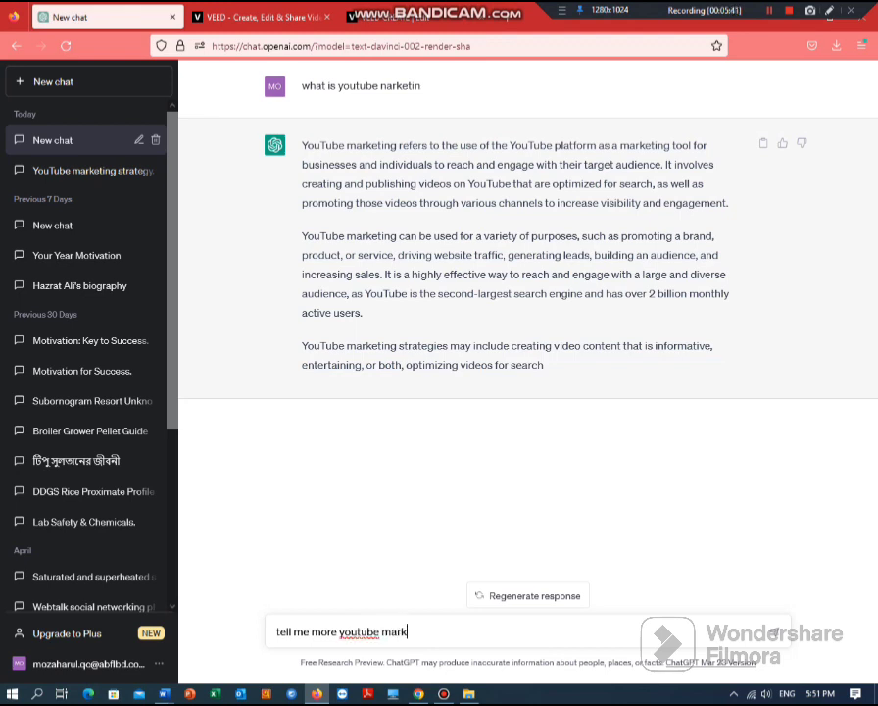
pyautogui.write('eting')
pyautogui.press('Return')
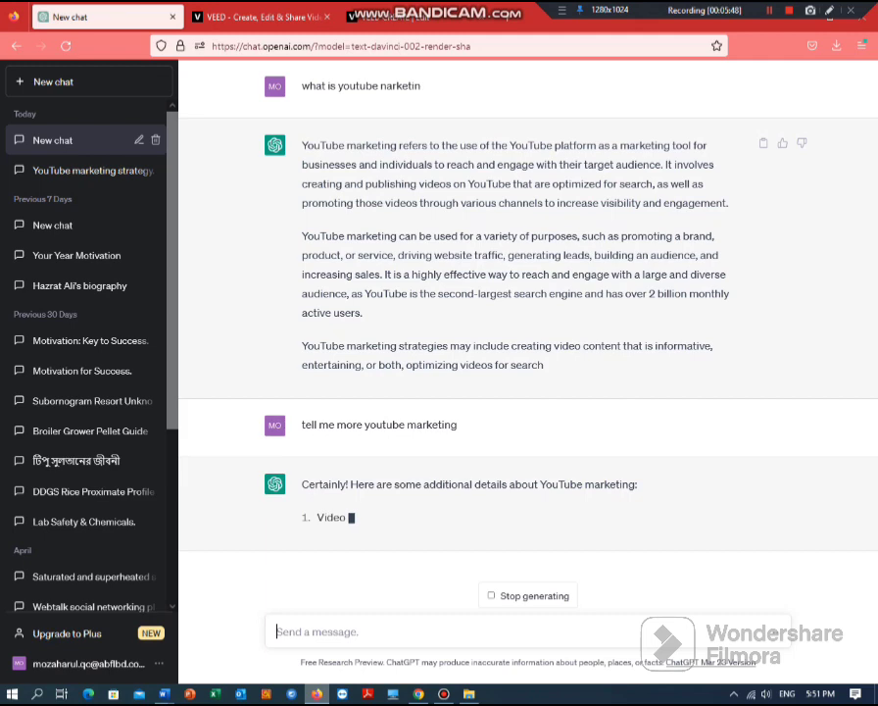
pyautogui.moveTo(443, 694)
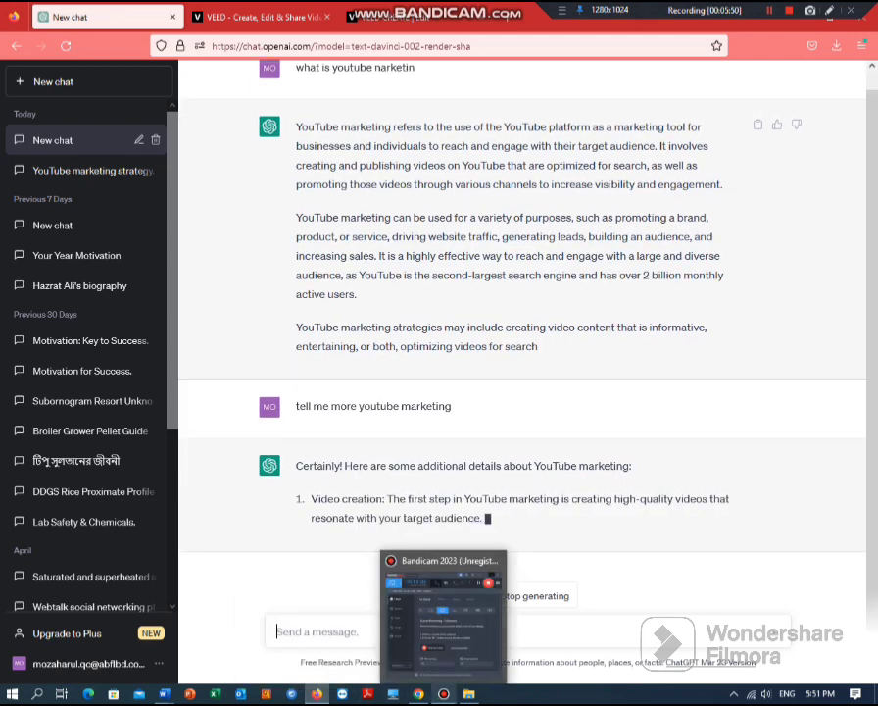
pyautogui.click(419, 694)
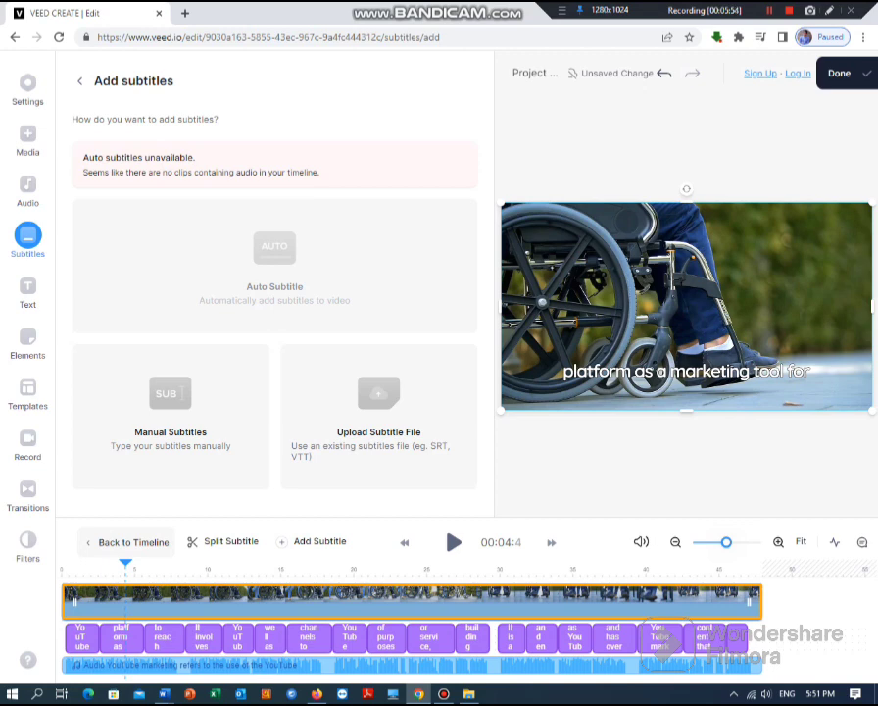
# Step: Play the subtitled video to check the captions, pausing at 0:17, and show the text styles
pyautogui.click(454, 542)
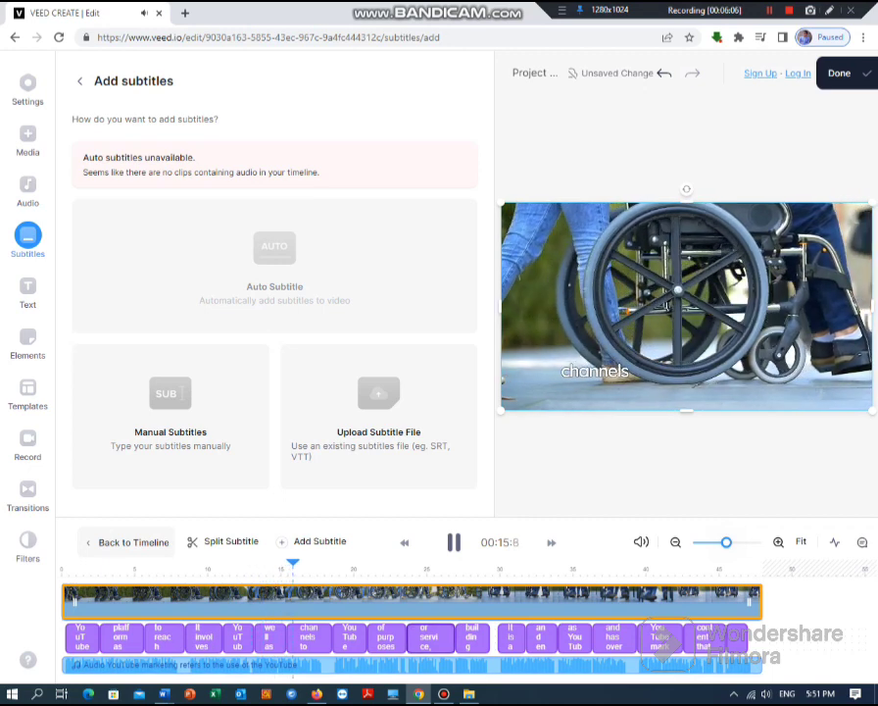
pyautogui.click(454, 542)
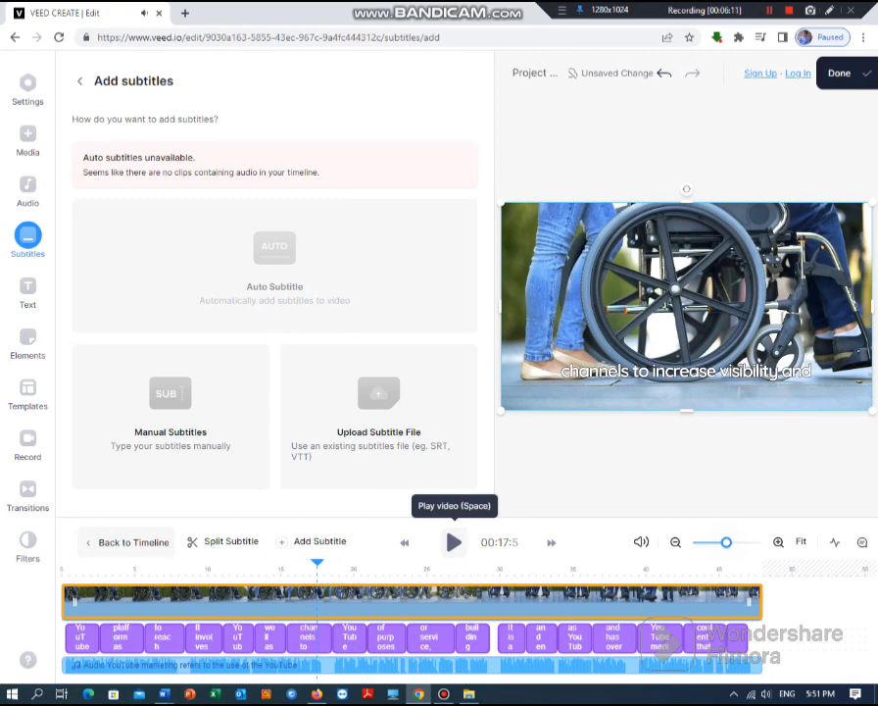
pyautogui.click(28, 287)
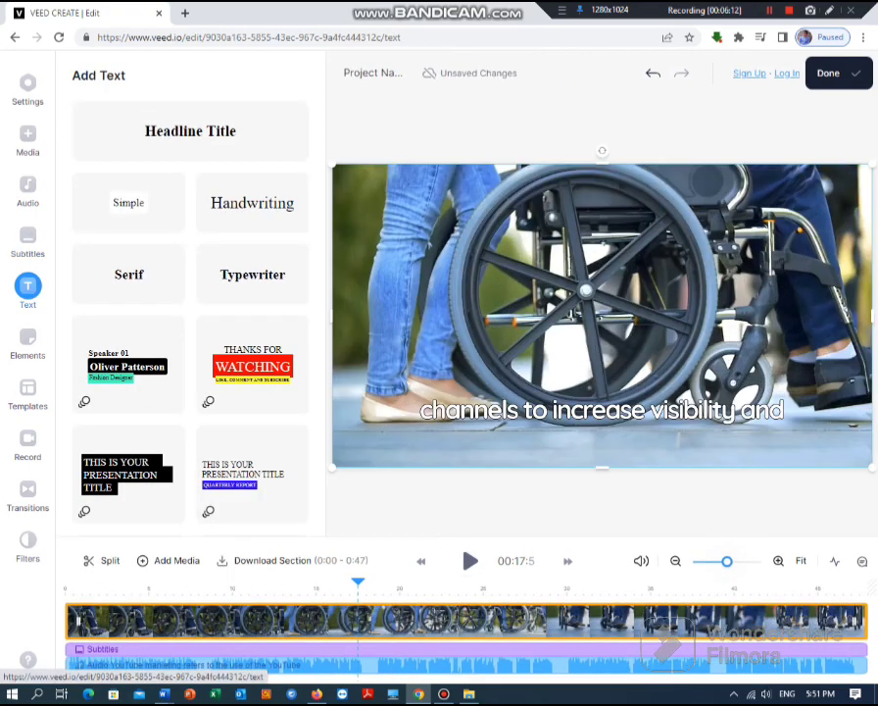
# Step: Add a Headline Title with the creator's name at the top-left, and shift the footage slightly left
pyautogui.click(190, 130)
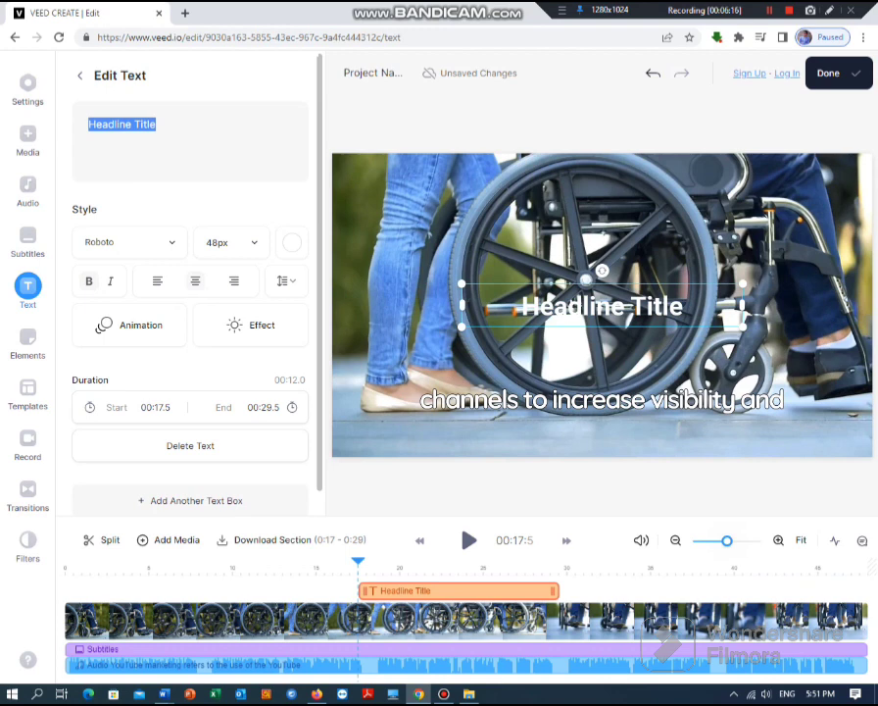
pyautogui.write('R')
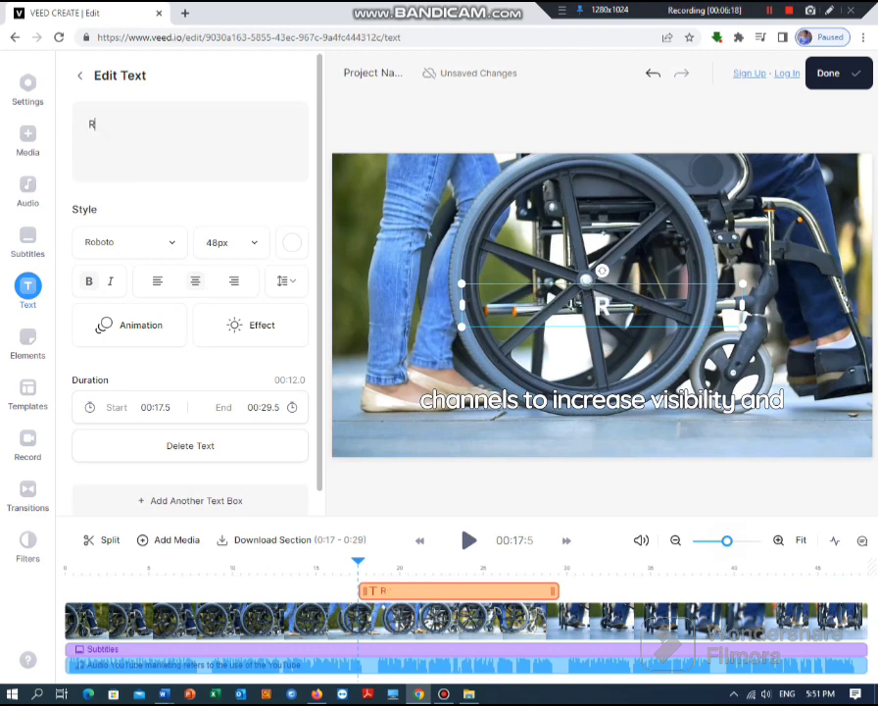
pyautogui.write('iyad')
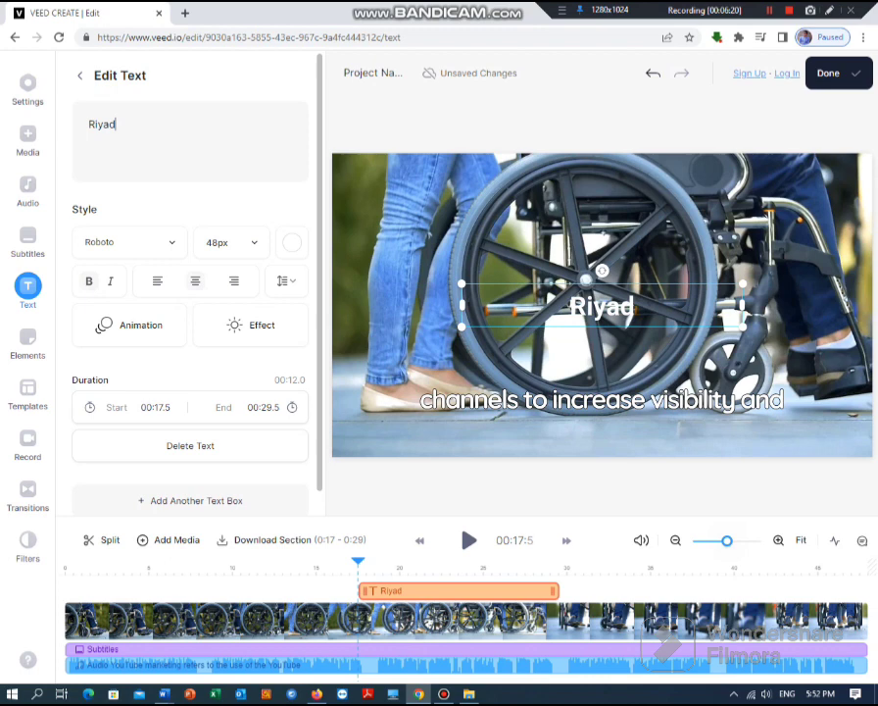
pyautogui.write('h moza')
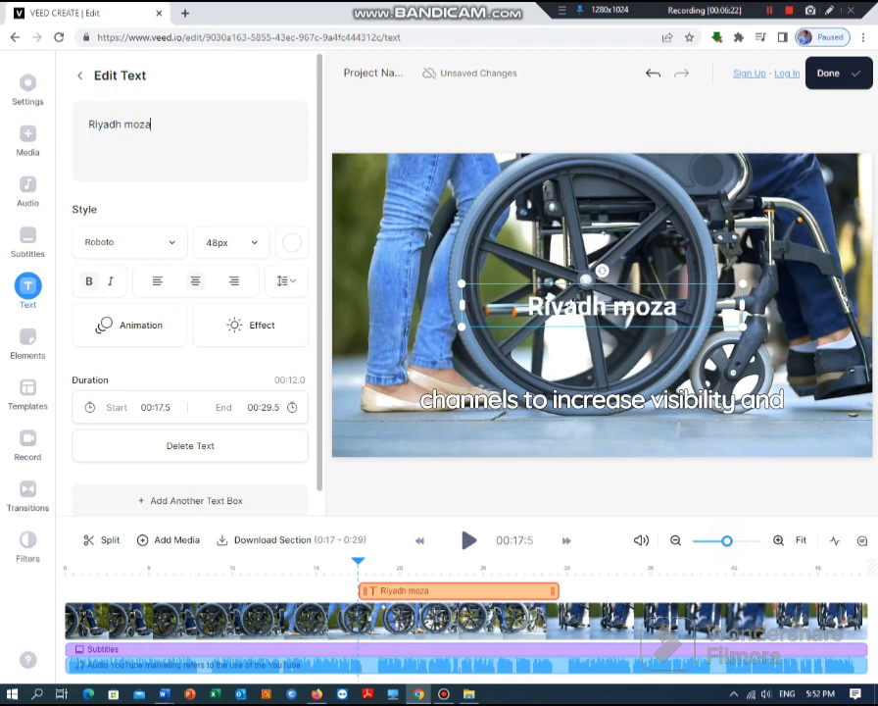
pyautogui.write('hrul')
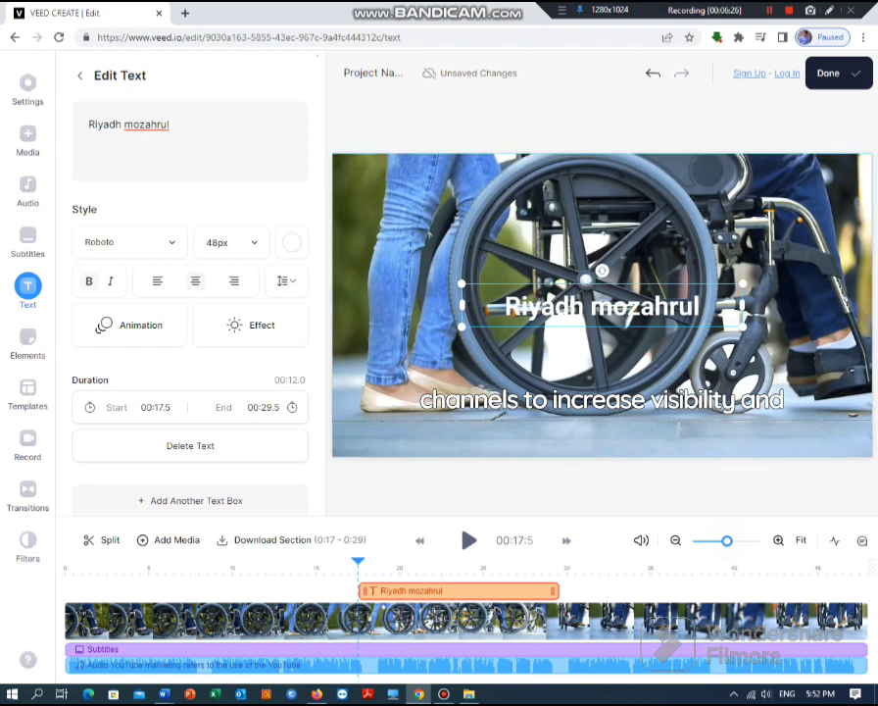
pyautogui.press('BackSpace')
pyautogui.write('M')
pyautogui.moveTo(601, 306); pyautogui.dragTo(444, 175)
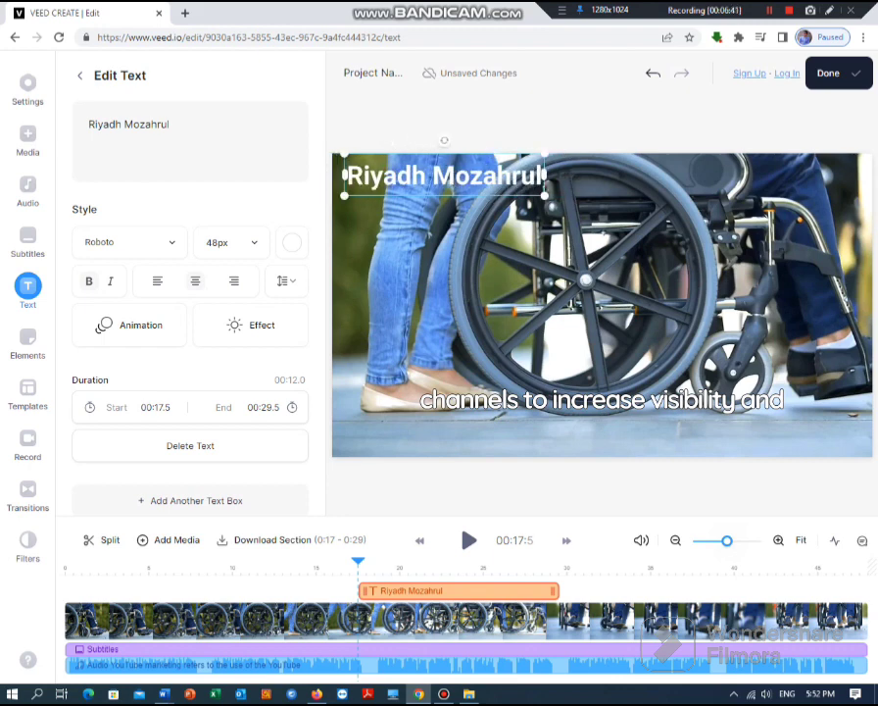
pyautogui.click(588, 294)
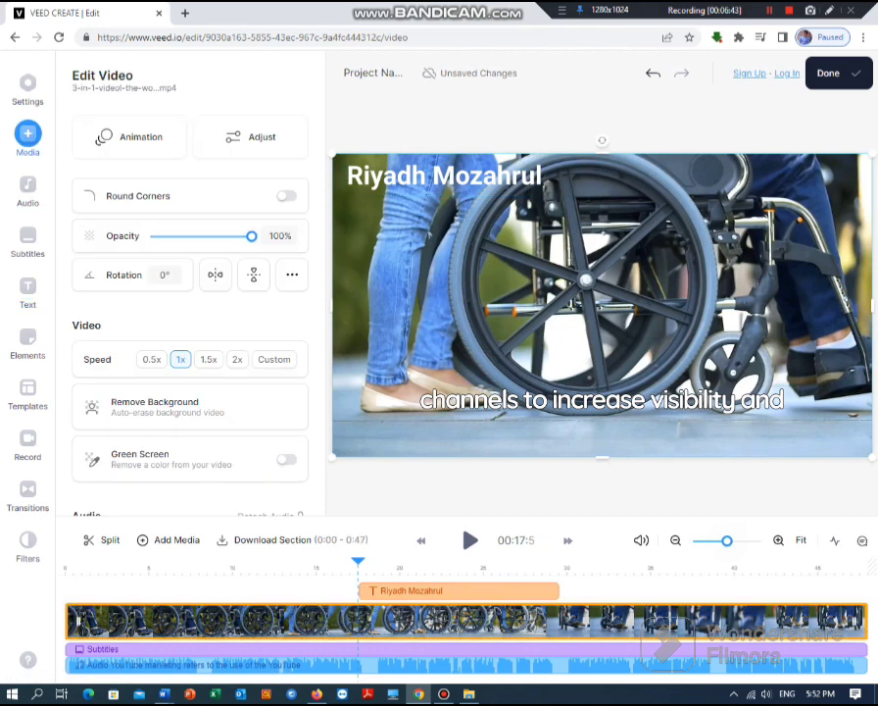
pyautogui.moveTo(570, 298); pyautogui.dragTo(546, 299)
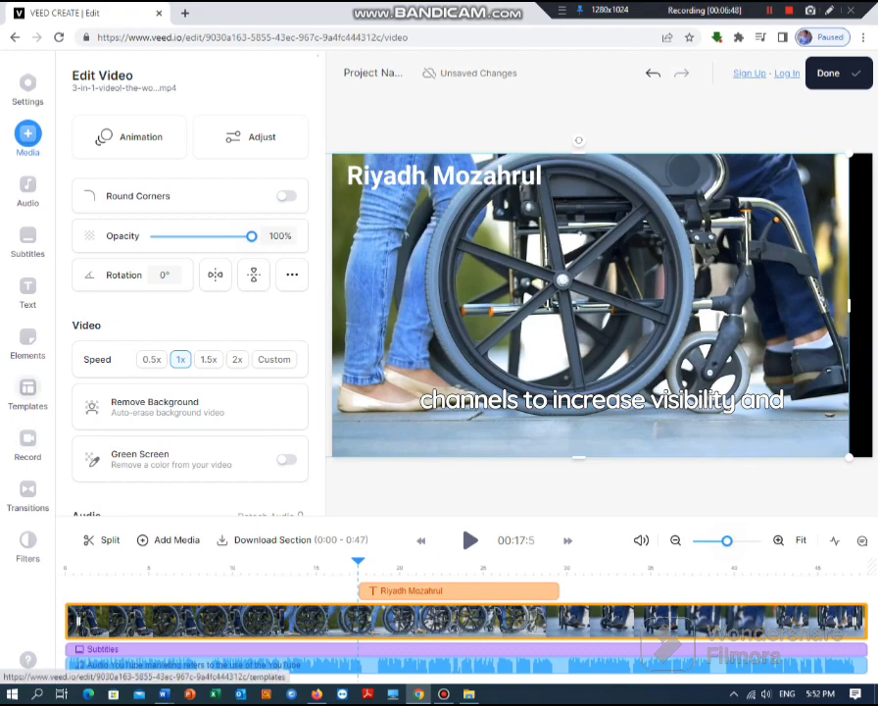
# Step: Add the sad-face emoji sticker and place it just left of the subtitle text
pyautogui.click(27, 392)
pyautogui.click(28, 340)
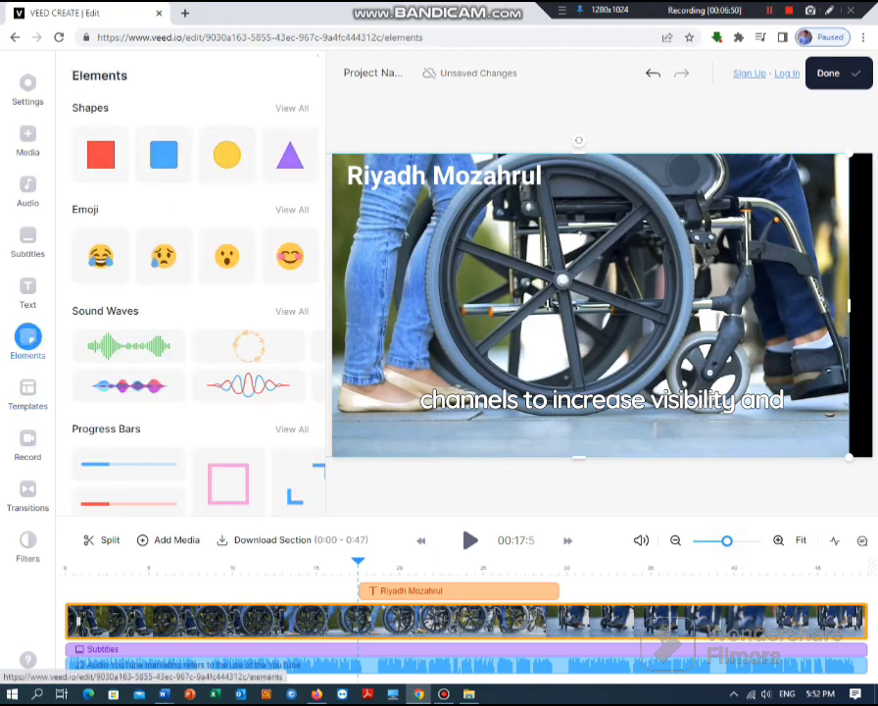
pyautogui.click(164, 256)
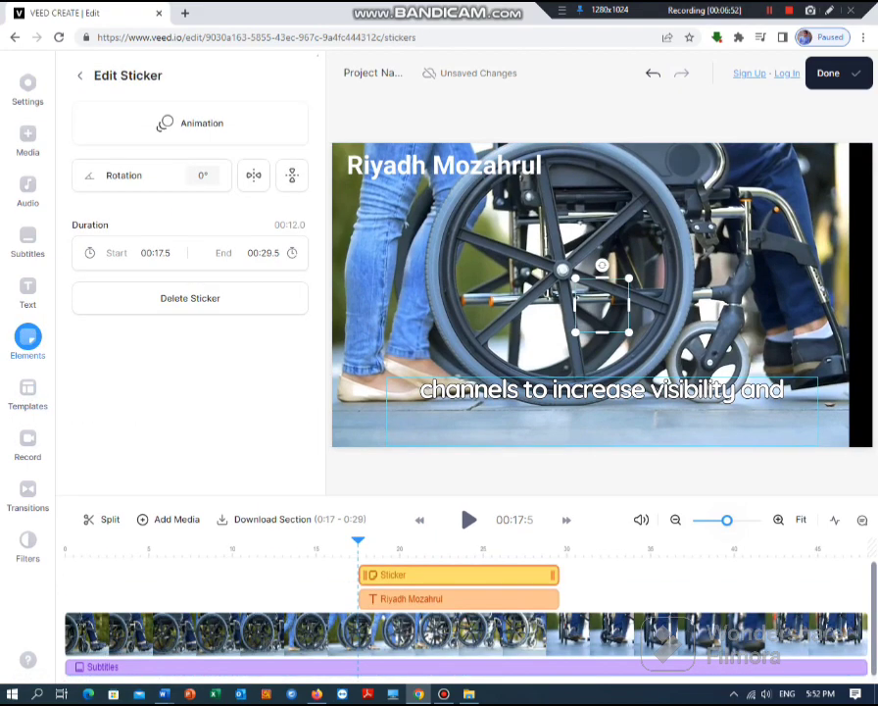
pyautogui.moveTo(602, 304); pyautogui.dragTo(385, 389)
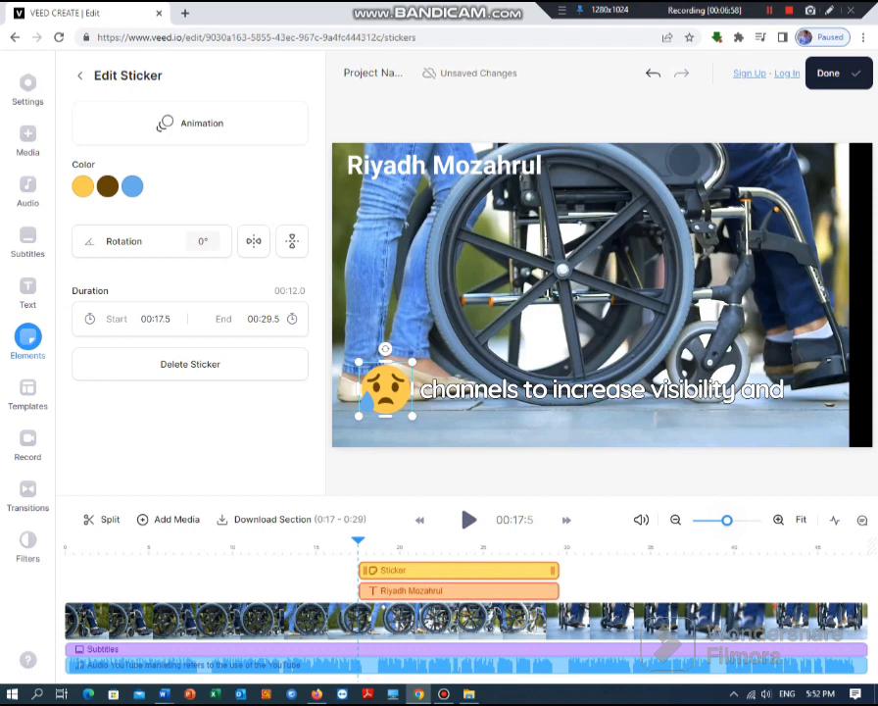
# Step: Stretch the emoji sticker and name title to span the whole video, 0:00–0:47.9
pyautogui.moveTo(554, 569); pyautogui.dragTo(866, 570)
pyautogui.moveTo(361, 569); pyautogui.dragTo(65, 570)
pyautogui.click(390, 591)
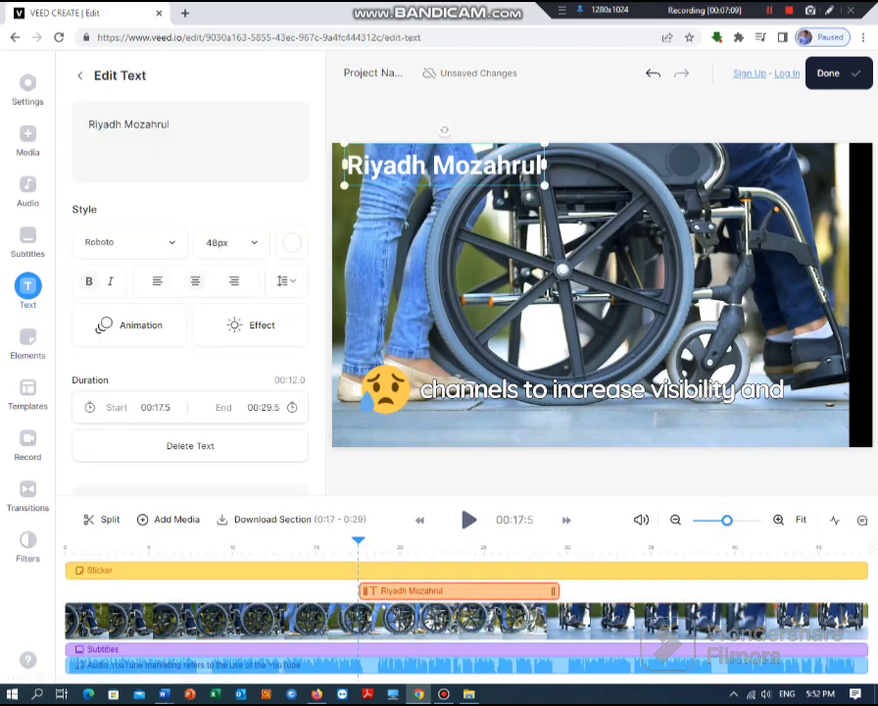
pyautogui.moveTo(557, 590); pyautogui.dragTo(773, 590)
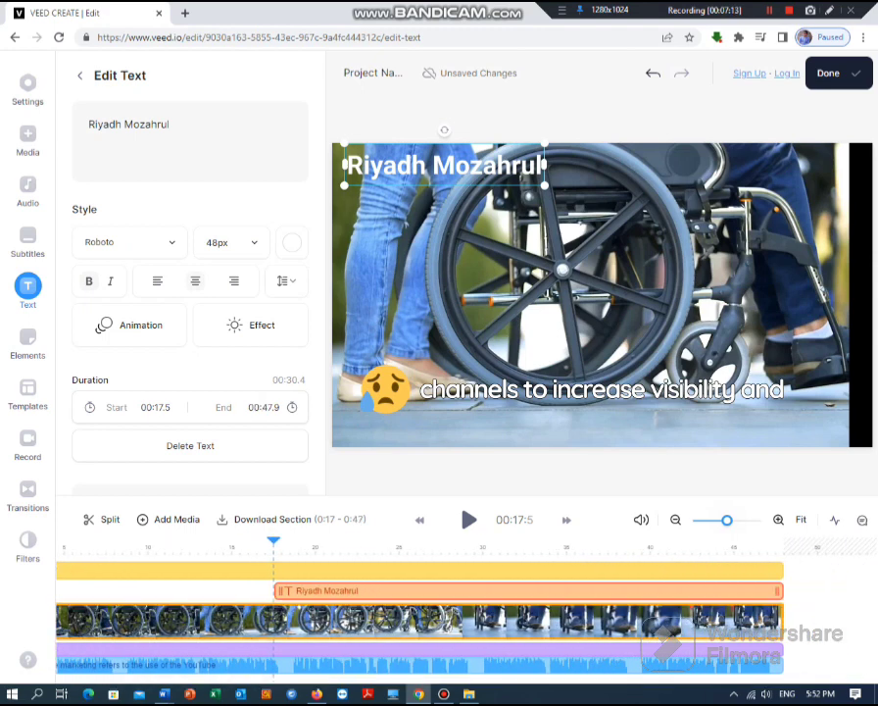
pyautogui.moveTo(273, 590); pyautogui.dragTo(66, 590)
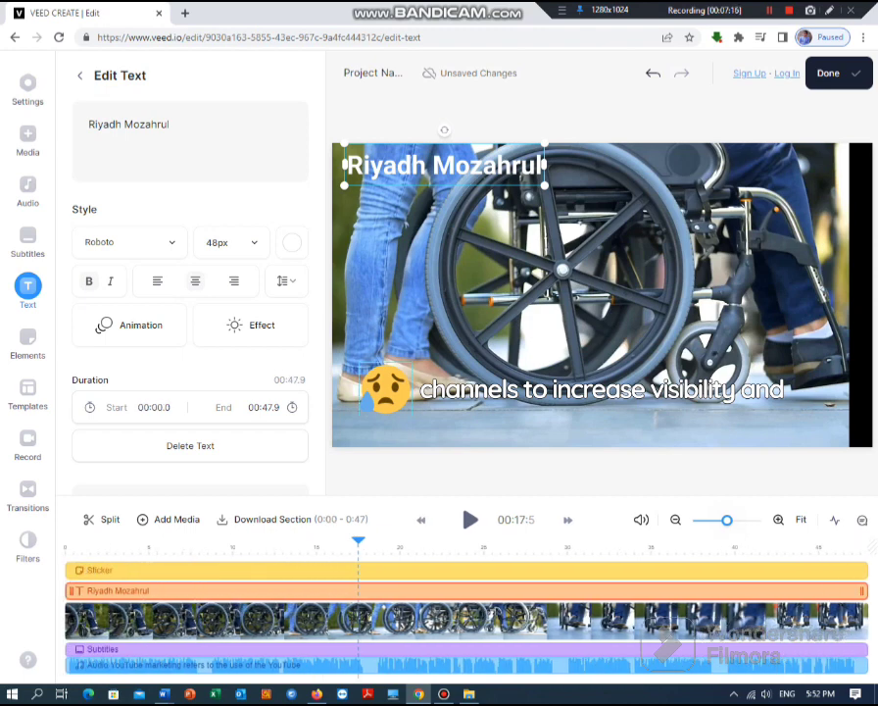
pyautogui.click(548, 292)
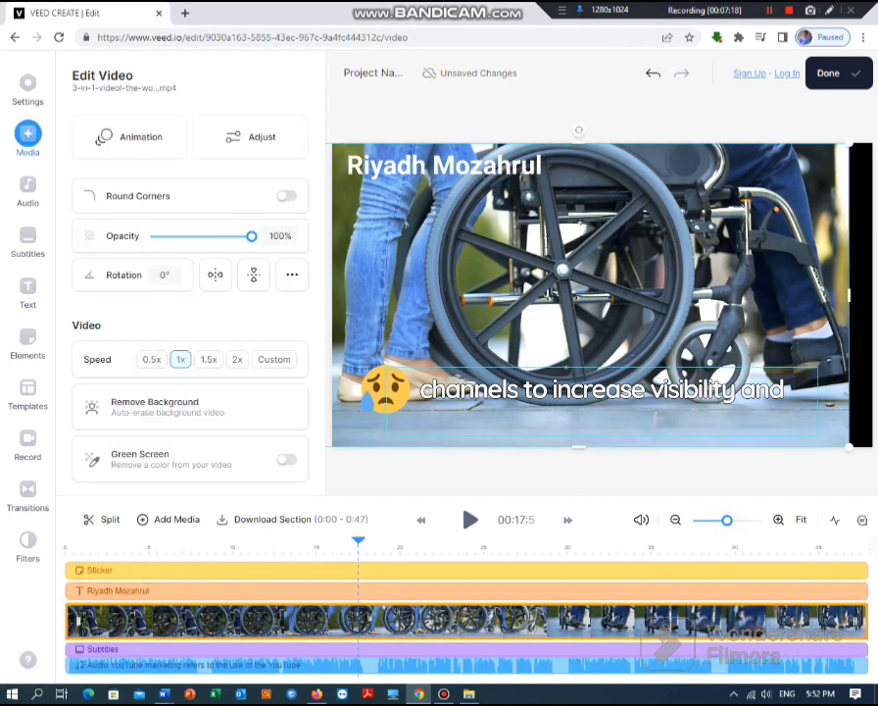
# Step: Preview the finished video, export it, and bring up the Script document in Word
pyautogui.press('space')
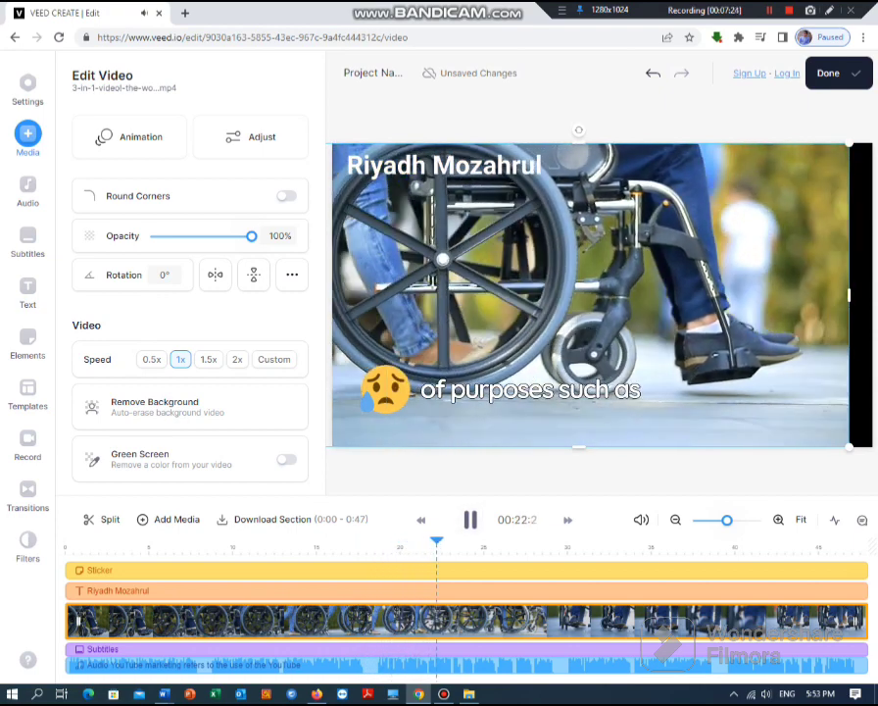
pyautogui.click(471, 520)
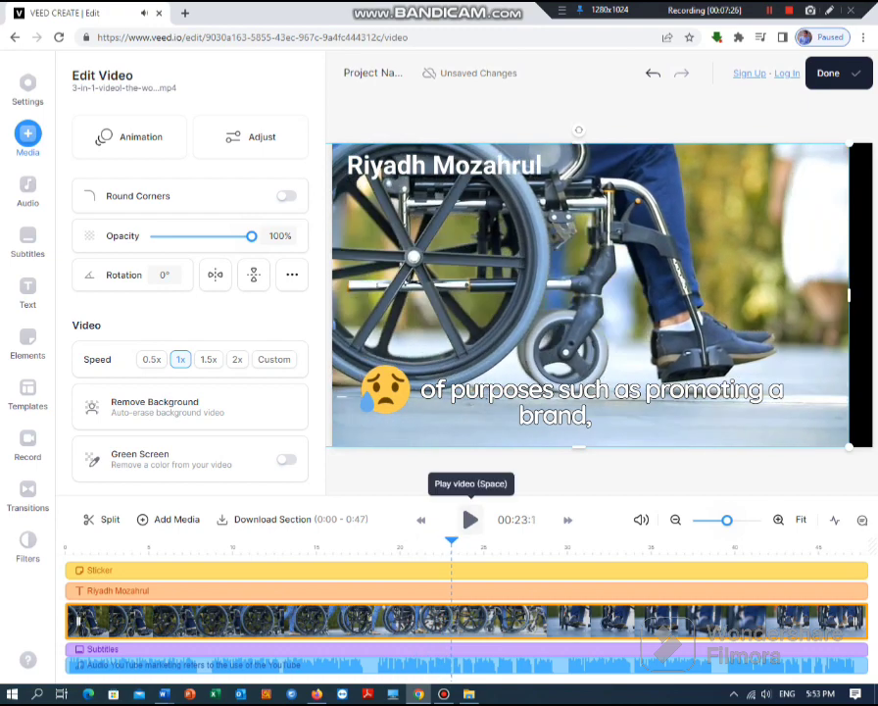
pyautogui.click(838, 73)
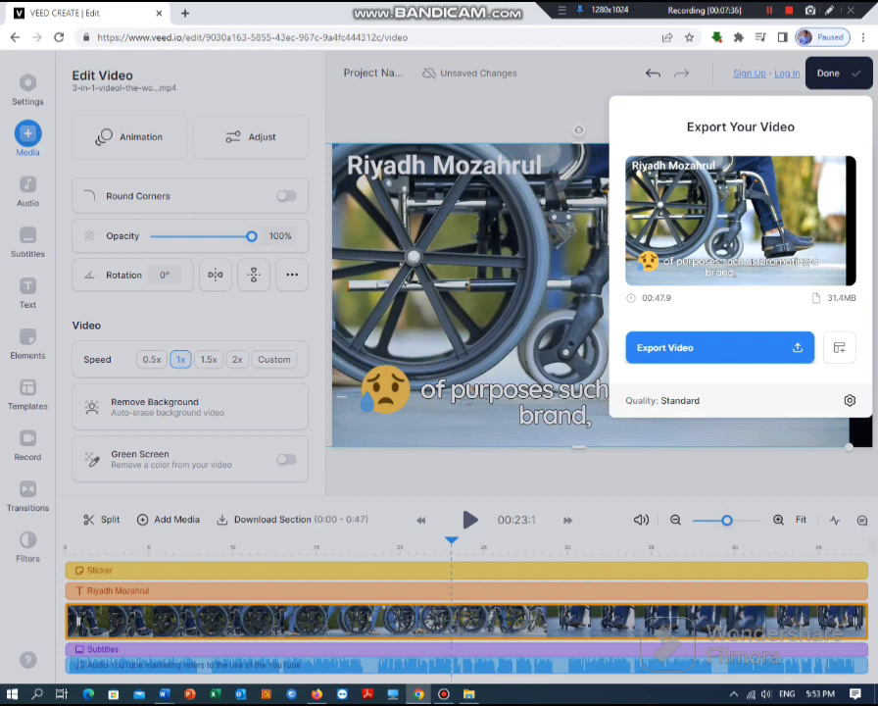
pyautogui.click(720, 348)
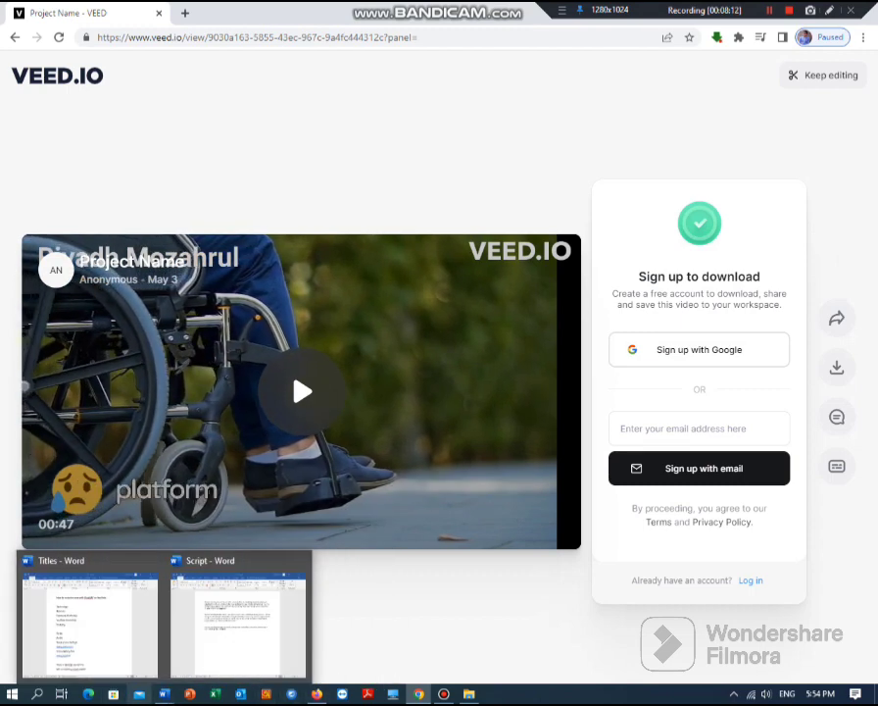
pyautogui.click(239, 621)
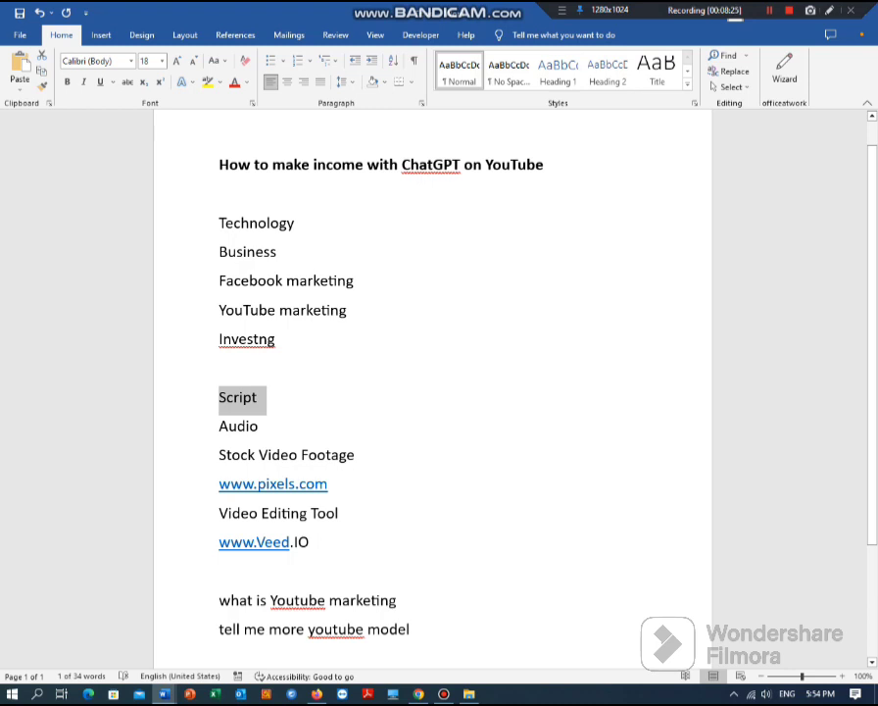
pyautogui.moveTo(219, 311); pyautogui.dragTo(364, 312)
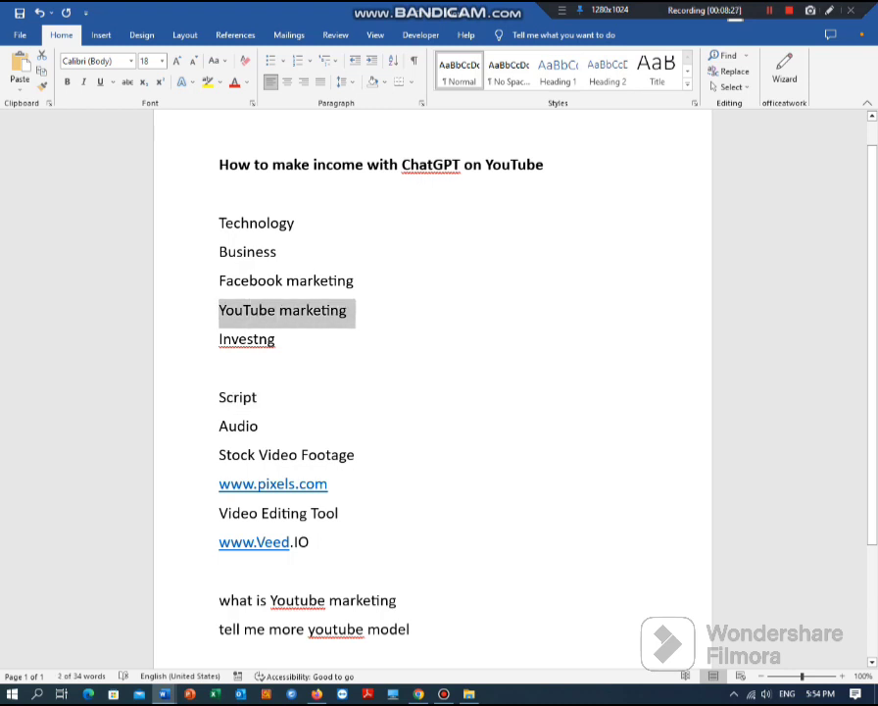
pyautogui.click(242, 397)
pyautogui.click(247, 426)
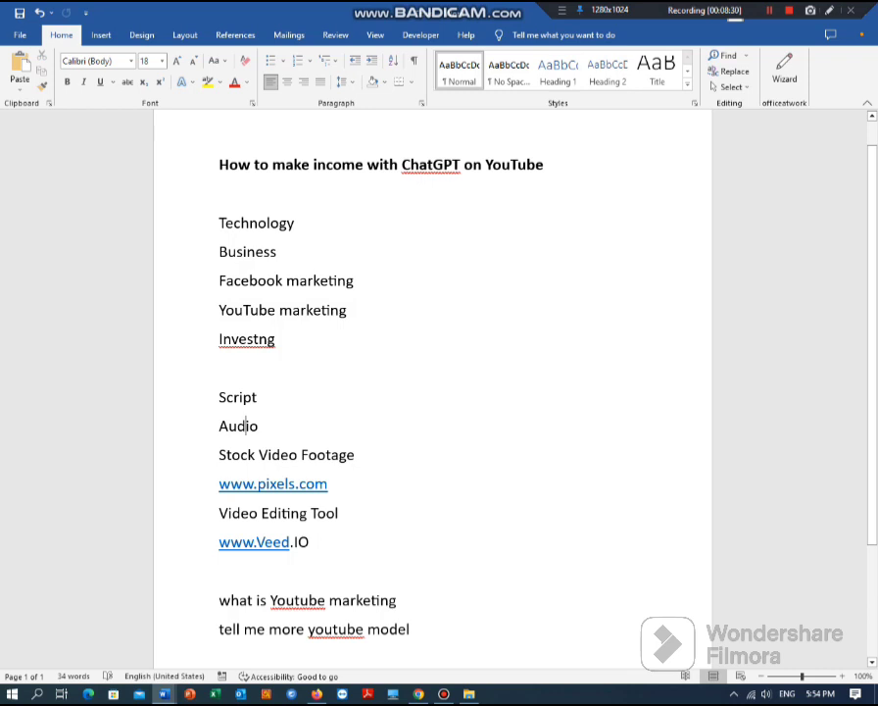
pyautogui.moveTo(218, 455); pyautogui.dragTo(355, 455)
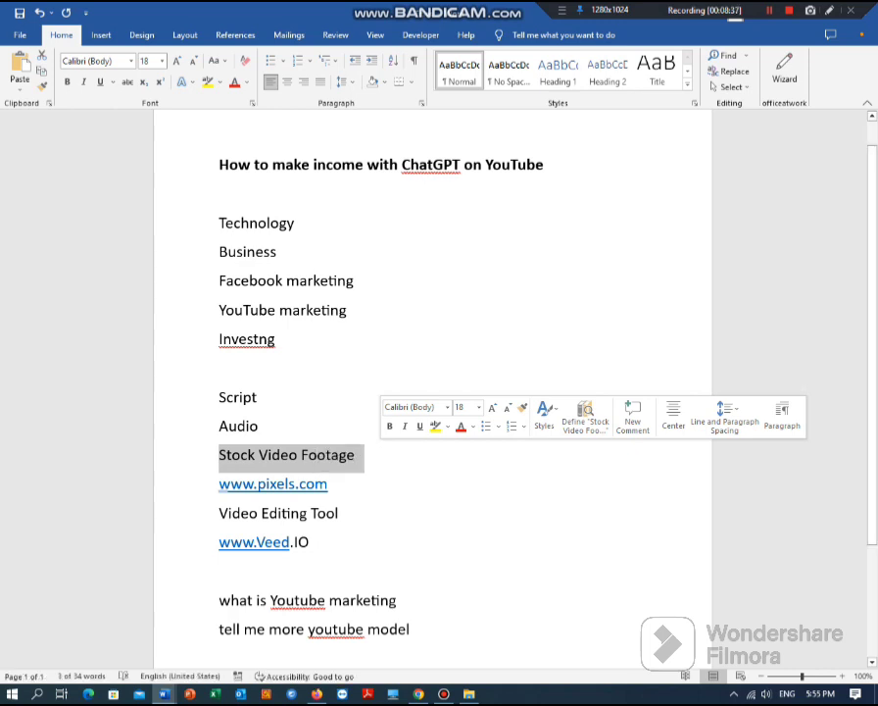
pyautogui.moveTo(218, 512); pyautogui.dragTo(338, 513)
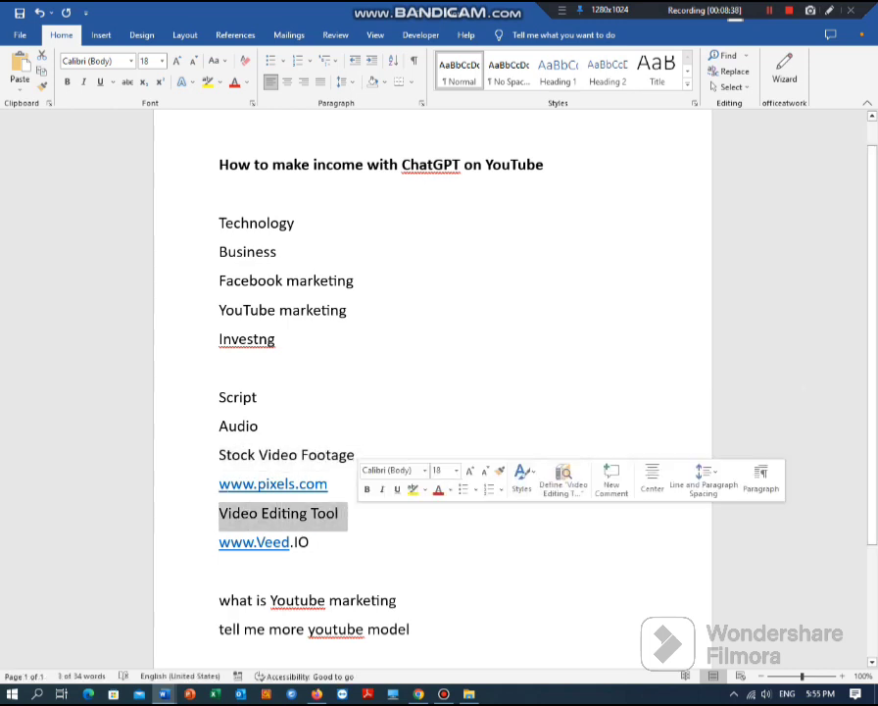
pyautogui.moveTo(220, 542); pyautogui.dragTo(311, 542)
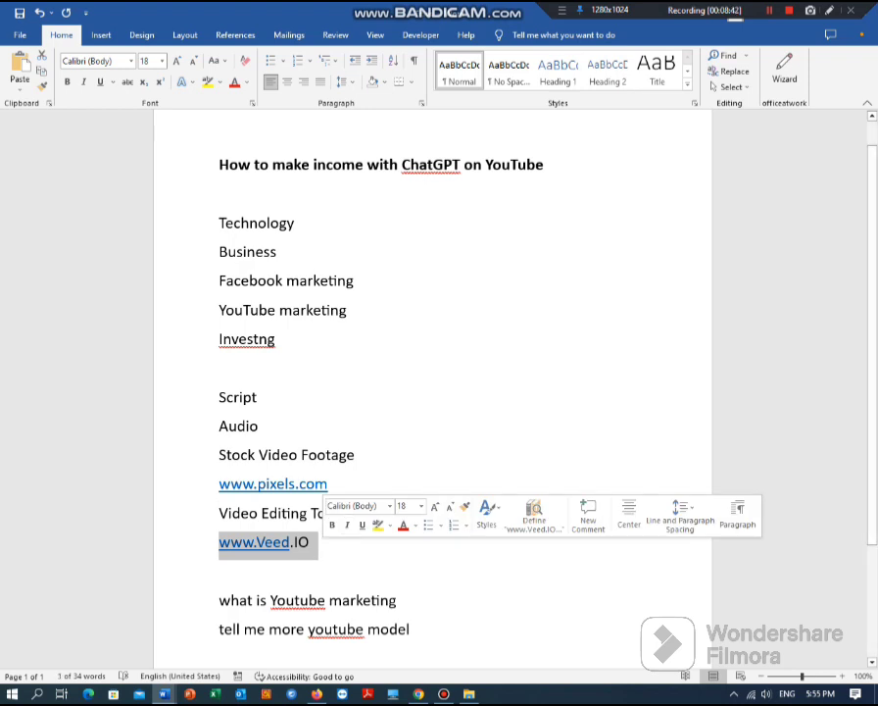
# Step: Return to the ChatGPT conversation in Firefox and pause the screen recording
pyautogui.moveTo(316, 694)
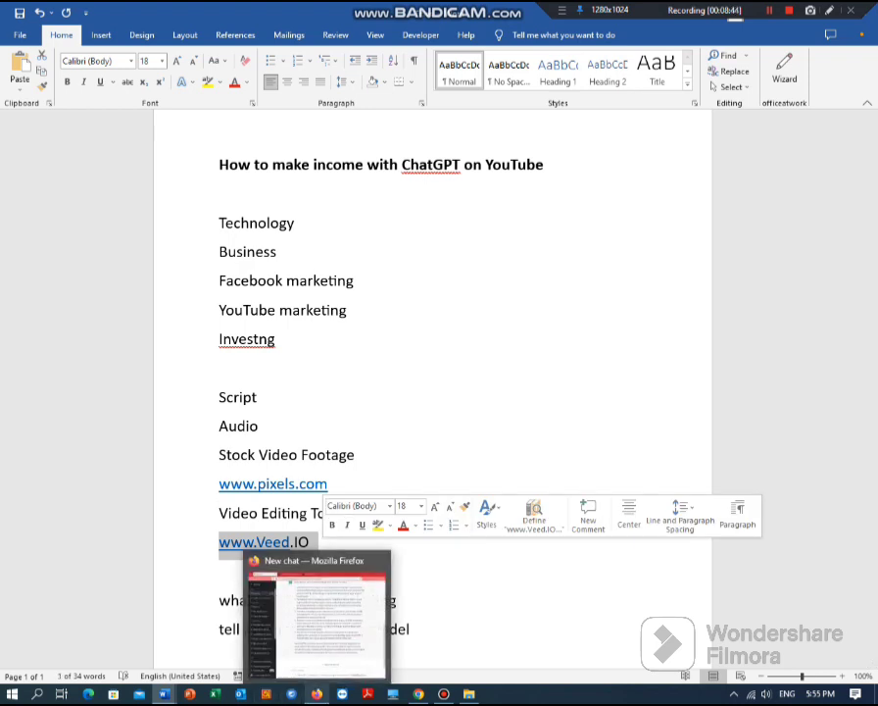
pyautogui.click(317, 694)
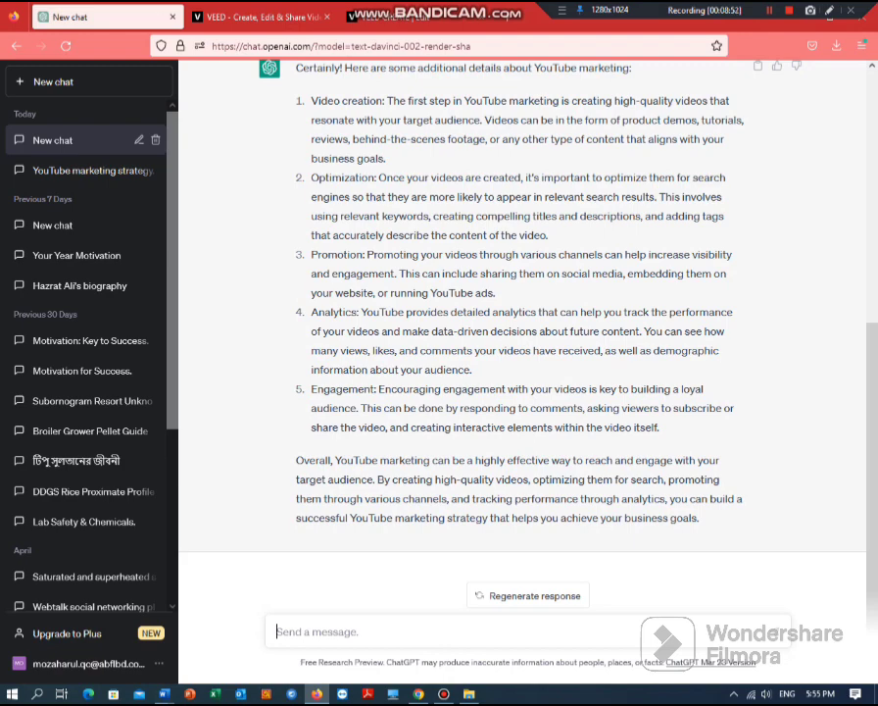
pyautogui.hotkey('shift', 'F12')
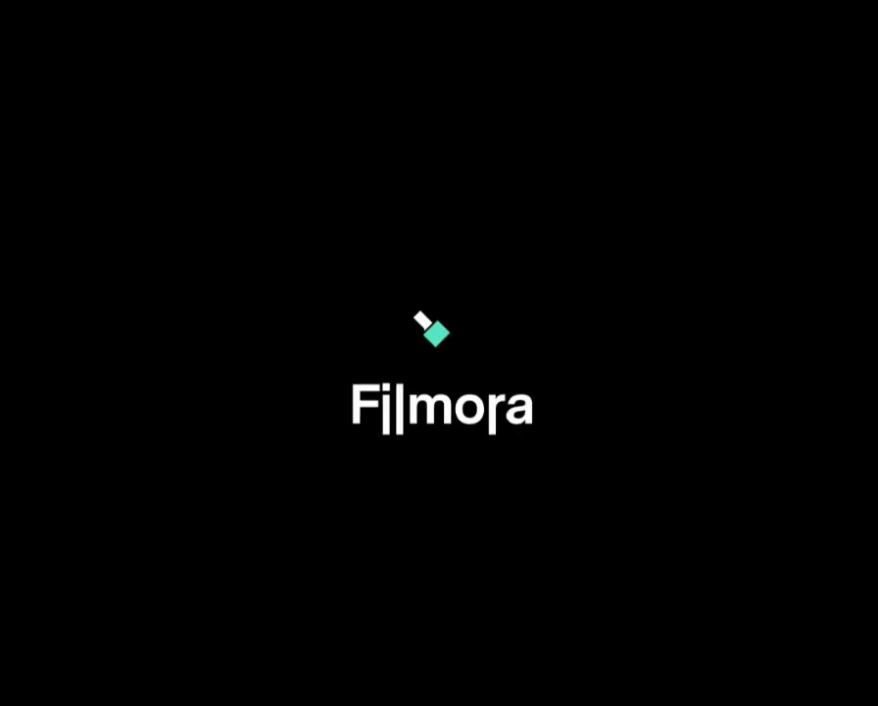